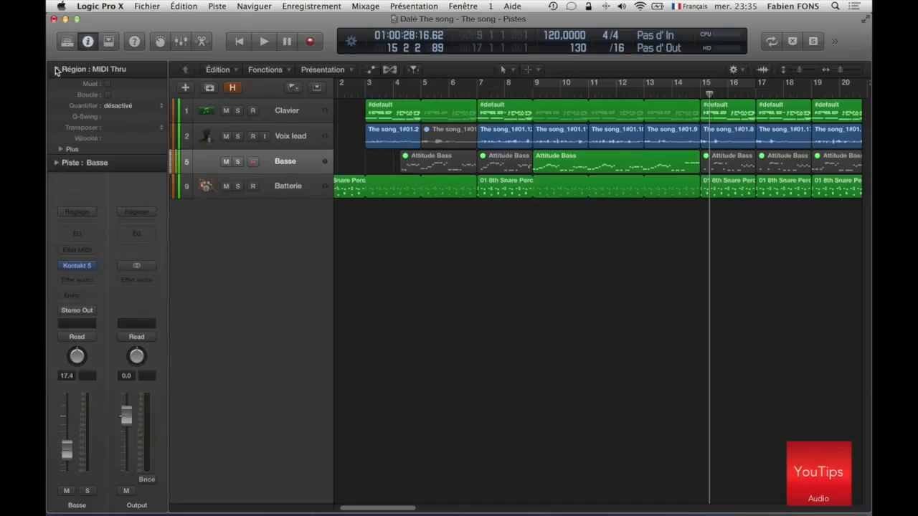
Step: Collapse the Region inspector, solo the Batterie track and audition it from about bar 5
click(56, 70)
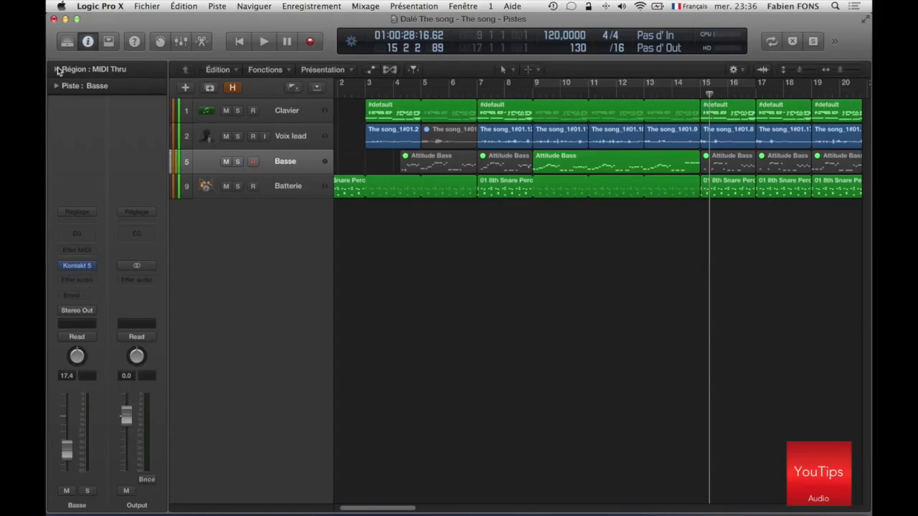
click(233, 189)
drag(394, 92, 428, 94)
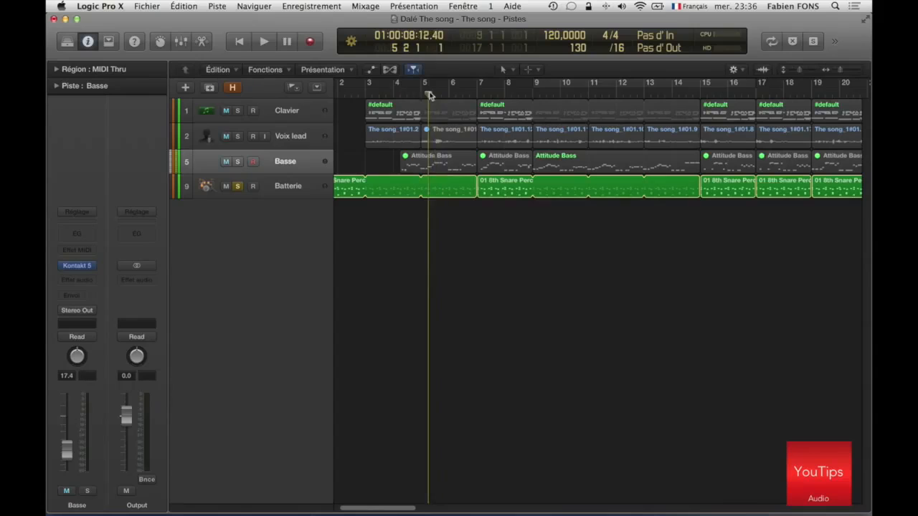
key(space)
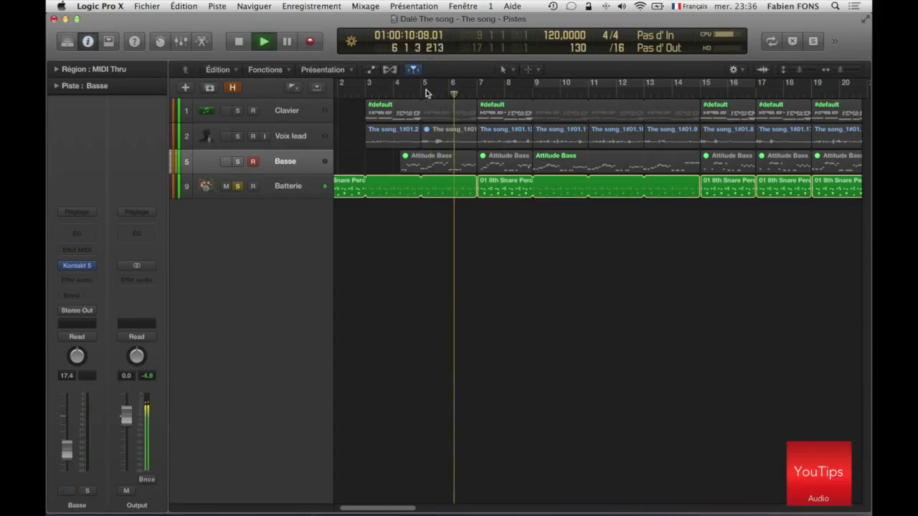
key(space)
Step: View the Basse track's Kontakt 5 instrument window, reposition it and close it
mouse_move(78, 267)
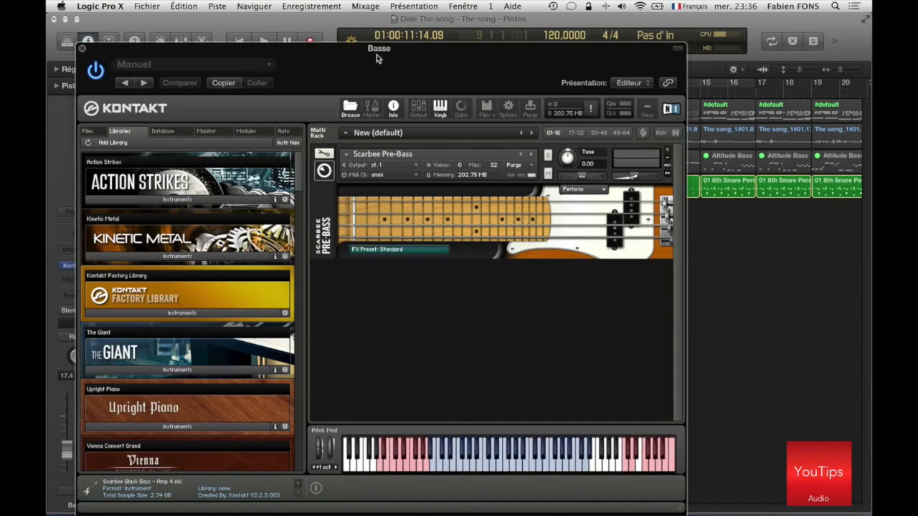
drag(376, 55, 448, 40)
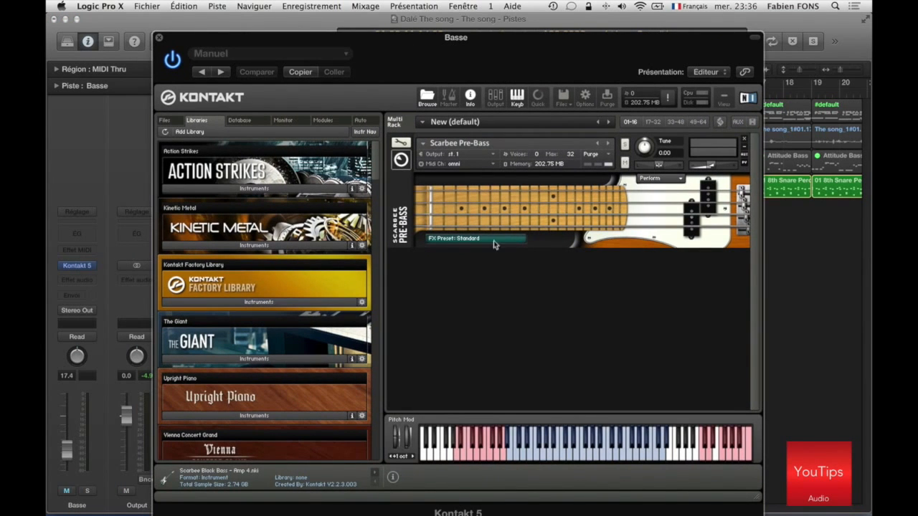
click(158, 37)
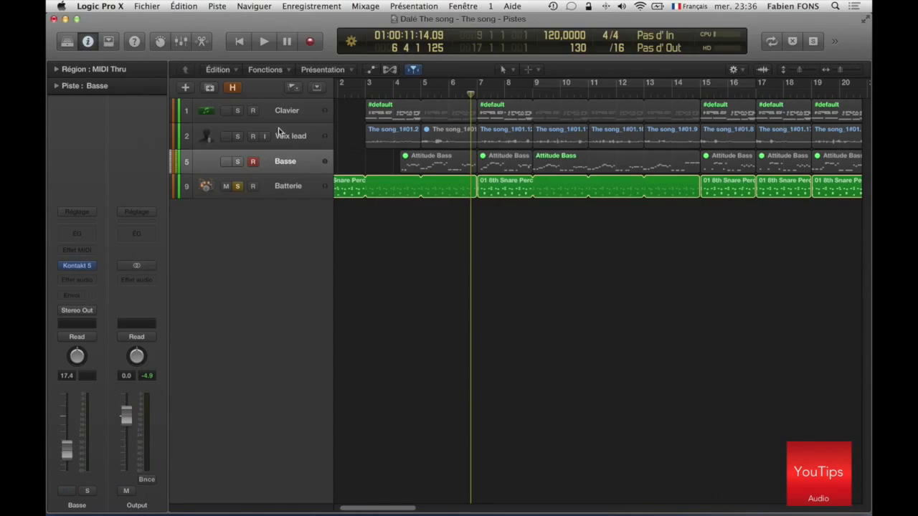
Step: Switch the track selection back and forth between Batterie and Basse, ending on Basse
click(290, 192)
mouse_move(81, 262)
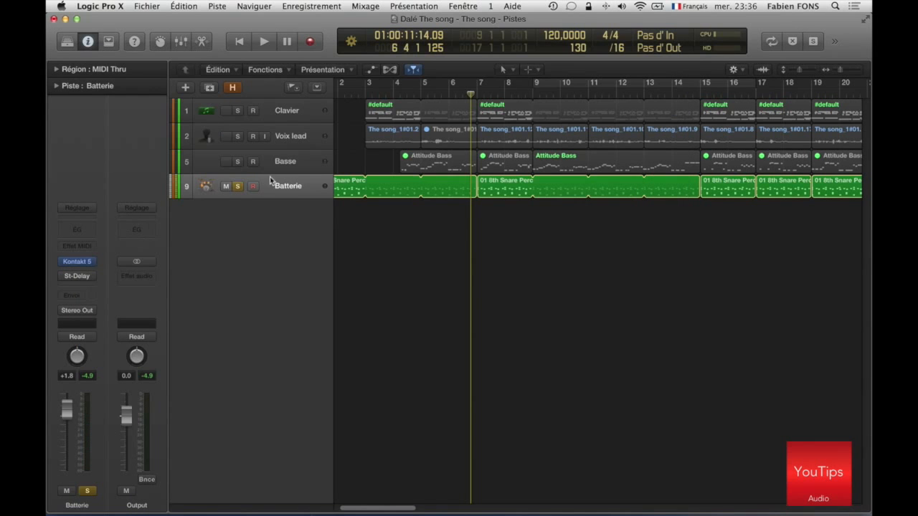
click(276, 164)
click(283, 181)
click(283, 166)
Step: Link the Basse track's Kontakt window to the track selection and switch between Batterie and Basse, ending on Batterie
mouse_move(77, 265)
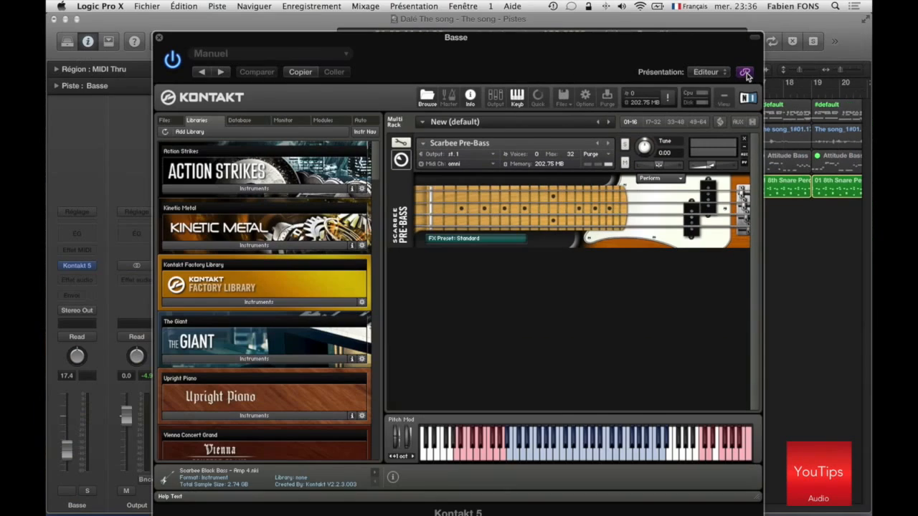
click(160, 39)
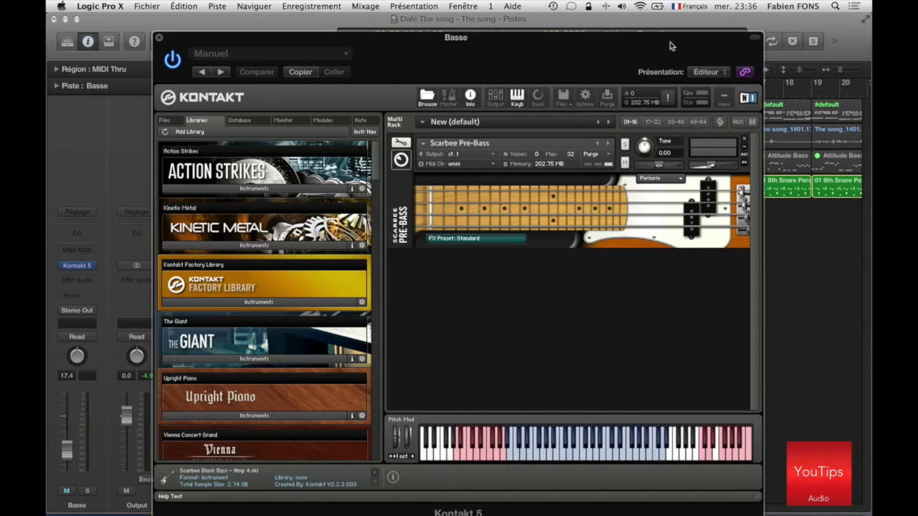
drag(670, 42, 800, 33)
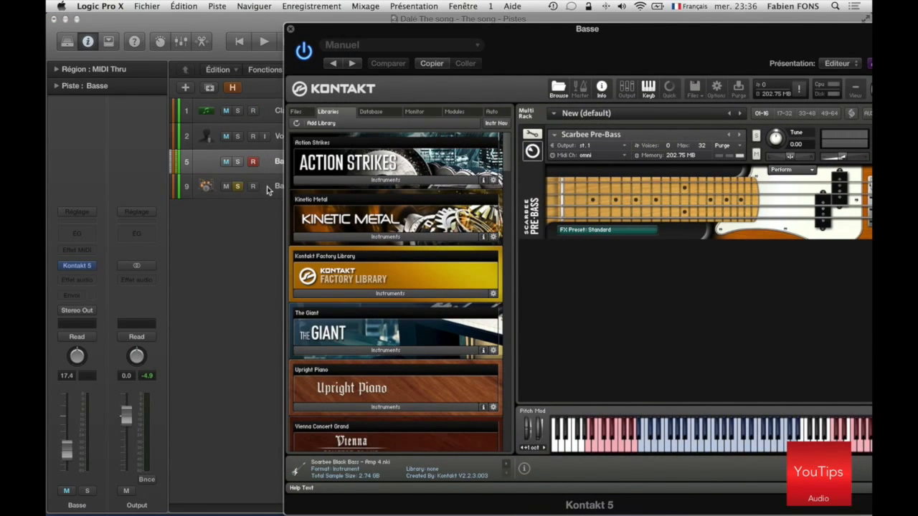
click(269, 188)
drag(552, 33, 390, 78)
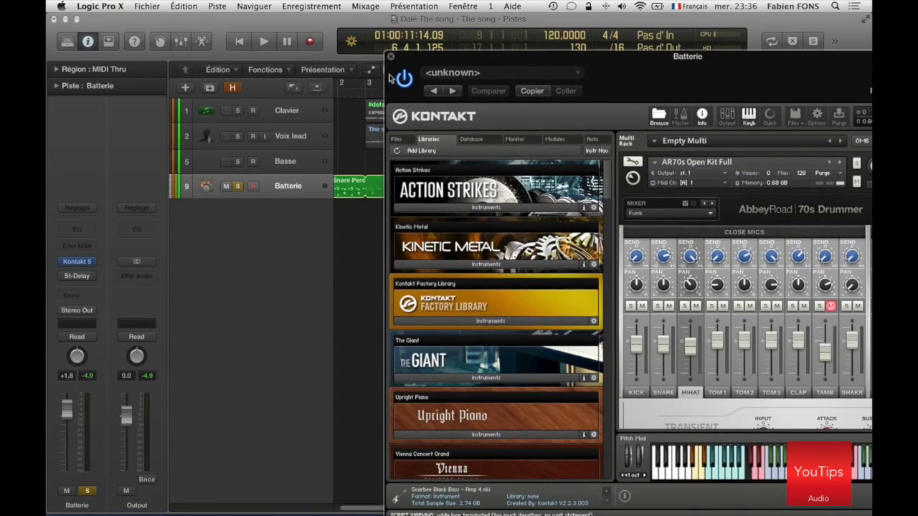
click(300, 160)
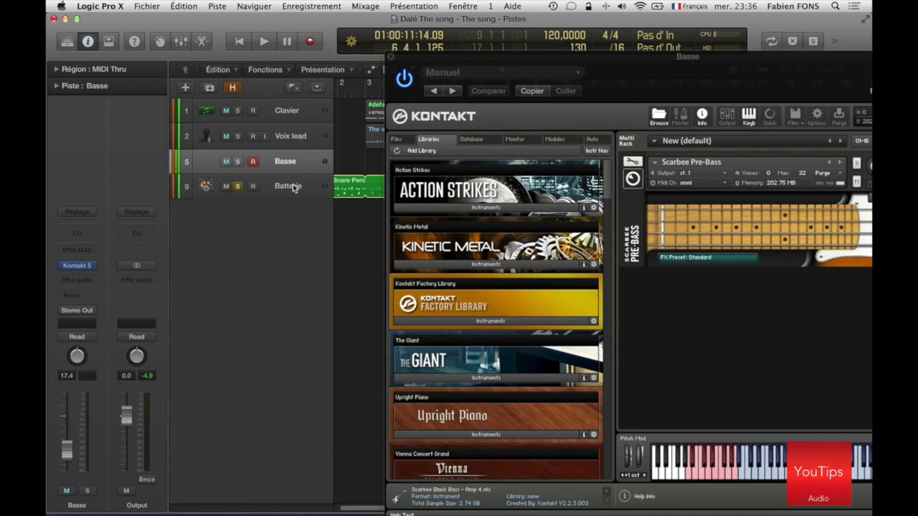
click(292, 188)
drag(585, 63, 399, 48)
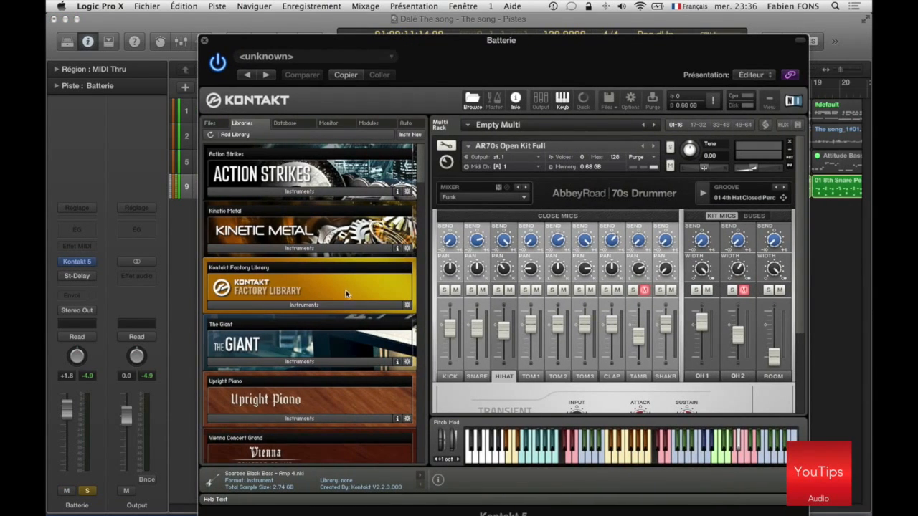
Step: Find Abbey Road 70s Drummer among the Kontakt libraries and expand its list of instruments
scroll(642, 210, down, 1)
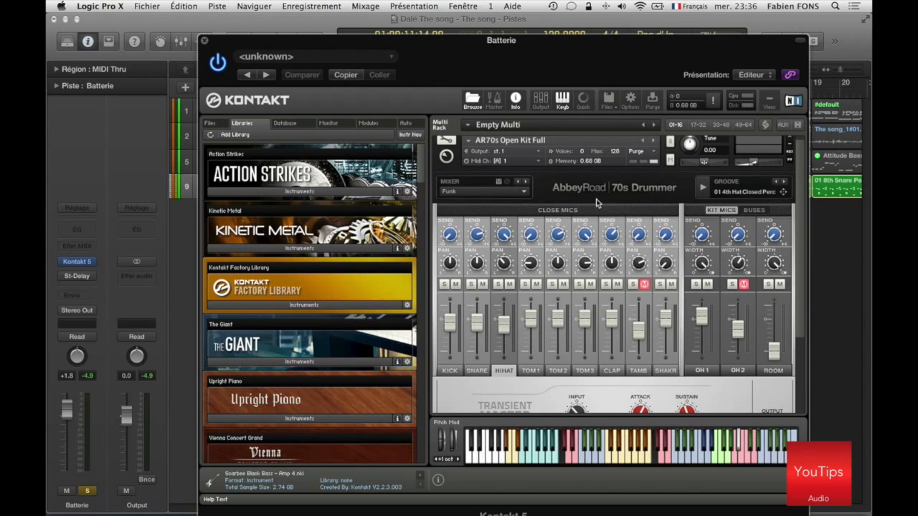
scroll(363, 278, down, 20)
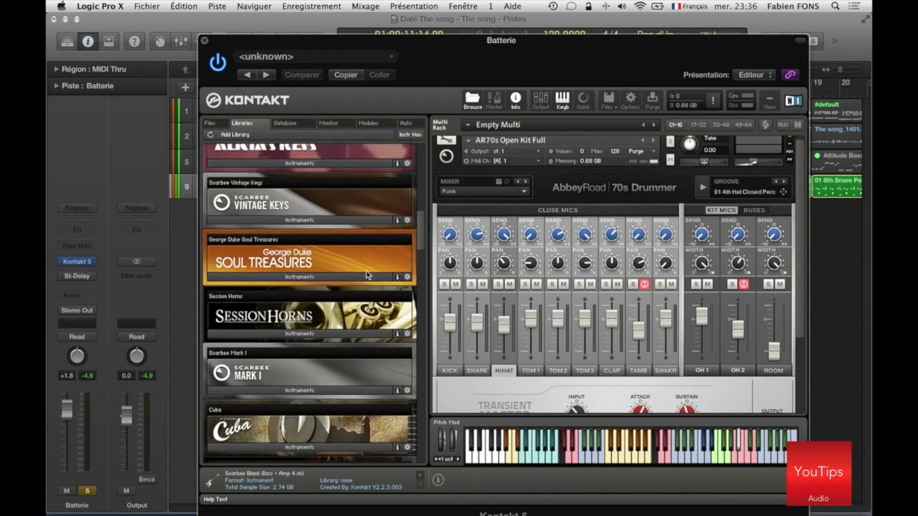
scroll(365, 272, down, 8)
scroll(326, 283, down, 10)
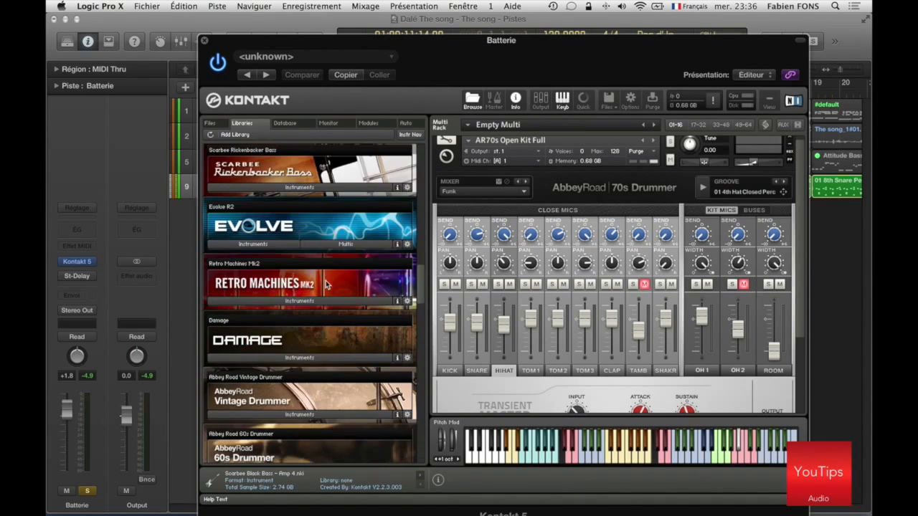
scroll(326, 283, down, 6)
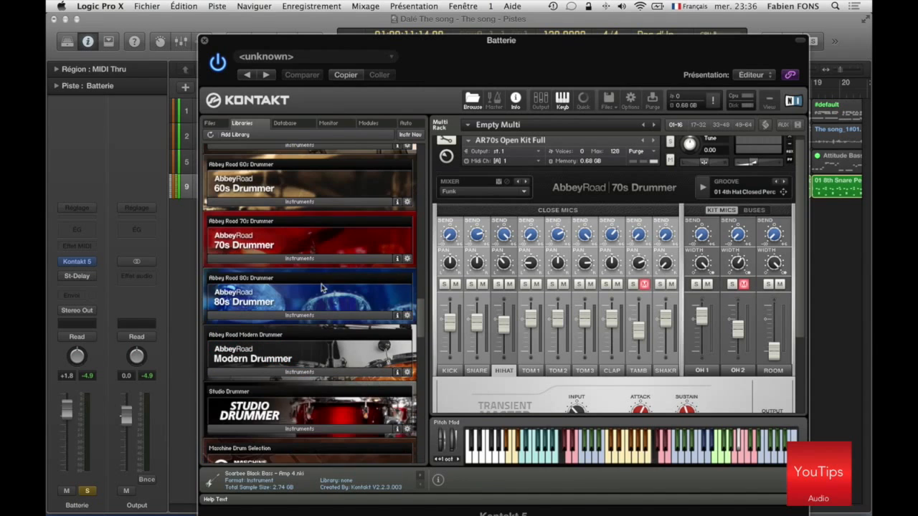
click(300, 259)
Step: Hide Kontakt's on-screen keyboard and show the 70s Drummer's groove browser
scroll(646, 273, down, 3)
scroll(664, 244, up, 4)
scroll(663, 245, down, 3)
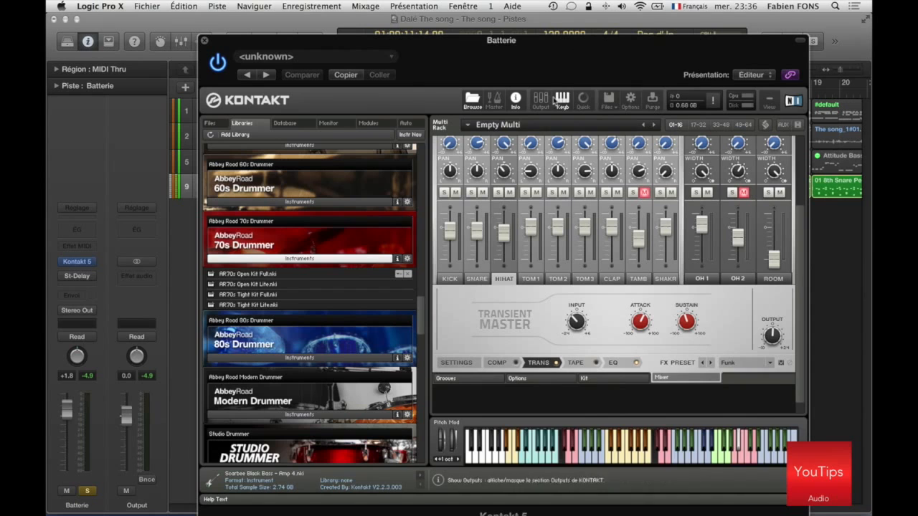
click(560, 101)
click(461, 413)
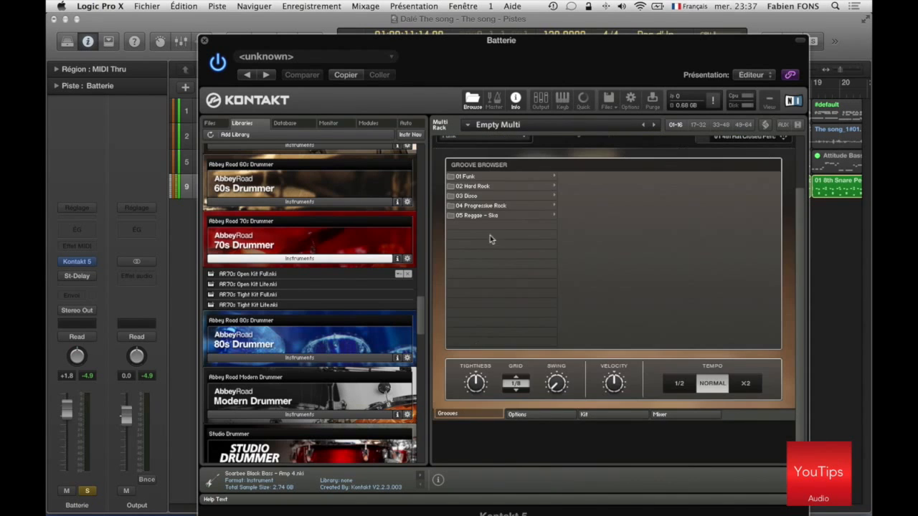
Step: Audition the 02 4th Hat Closed Perc groove from 01 Funk, 01 Midtime 107BPM
click(473, 177)
click(591, 176)
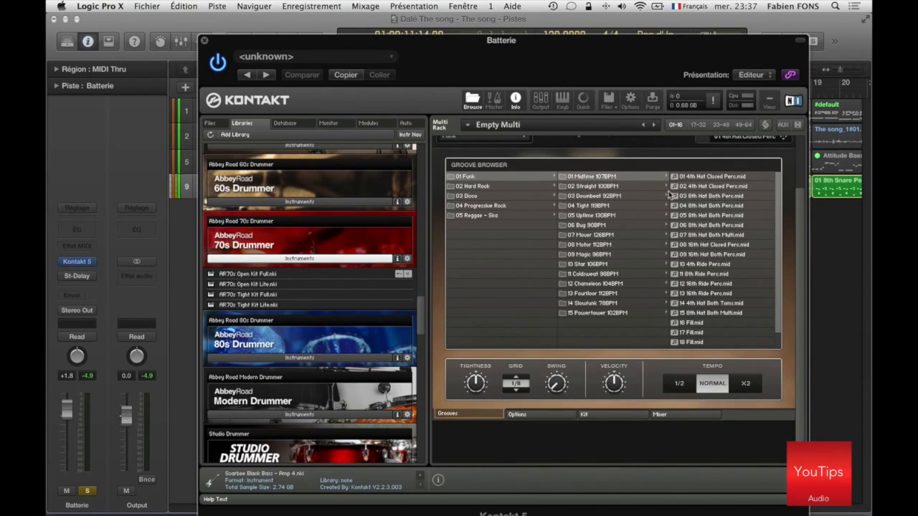
scroll(692, 195, up, 1)
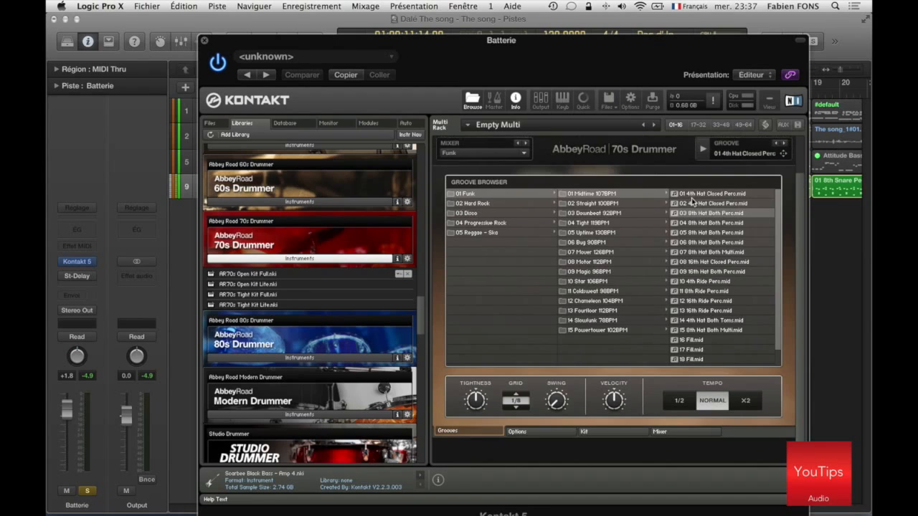
click(704, 151)
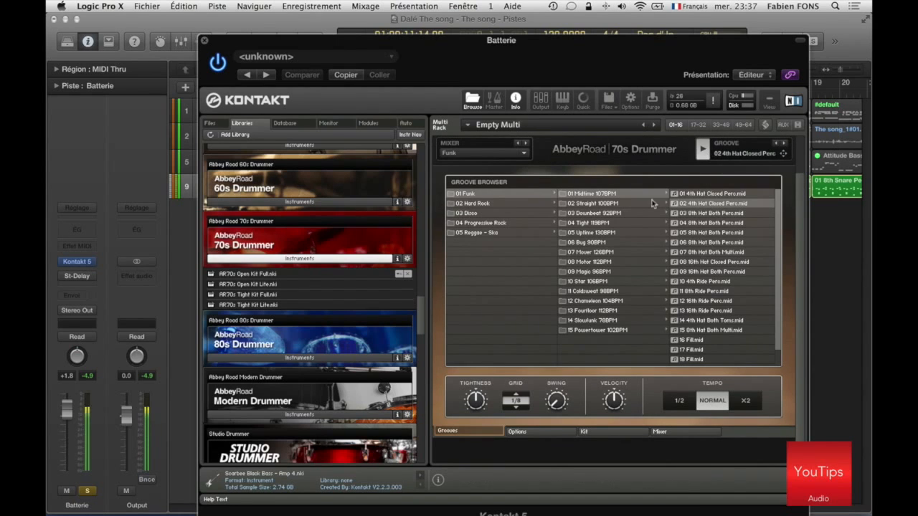
Step: Load the 06 16th Hat Closed groove from 03 Disco, 04 Classic 119BPM, audition it and stop playback
click(467, 213)
click(638, 221)
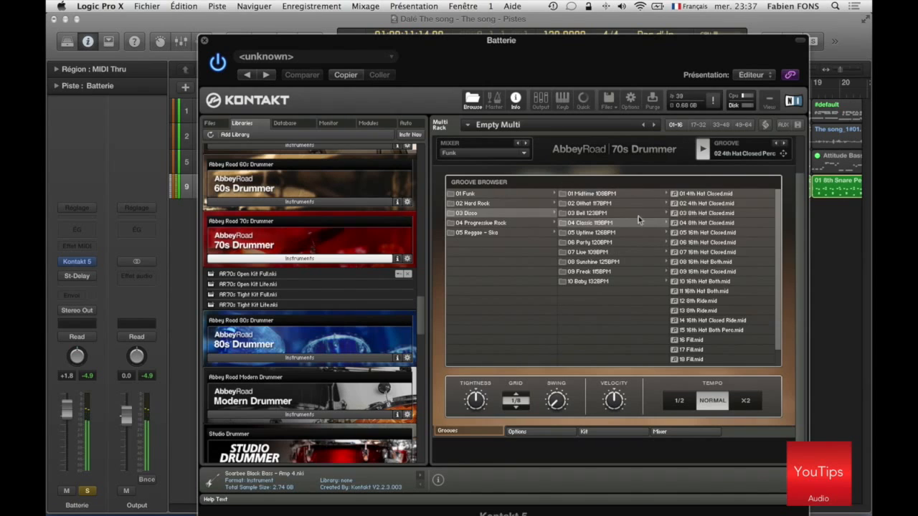
click(695, 241)
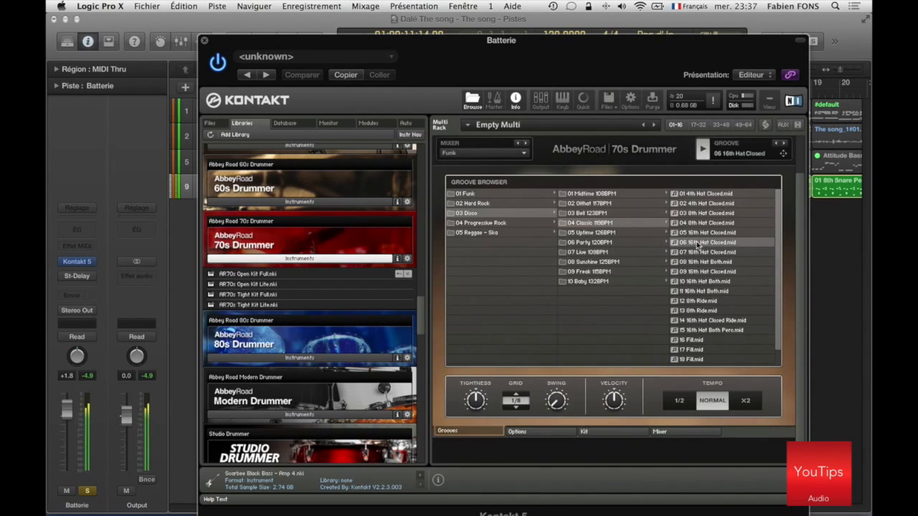
click(703, 148)
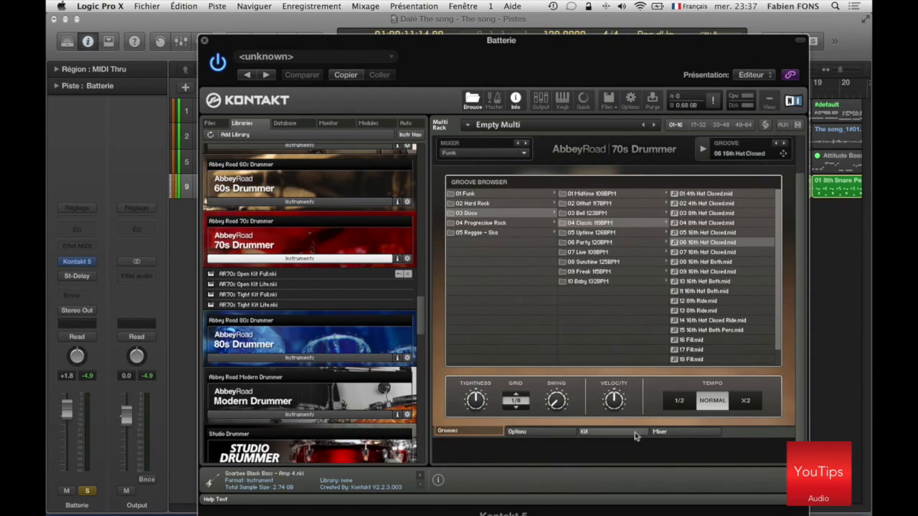
Step: Show the drum kit view and audition the snare, the rack tom and Tom 3
click(585, 431)
click(563, 281)
click(588, 217)
click(694, 277)
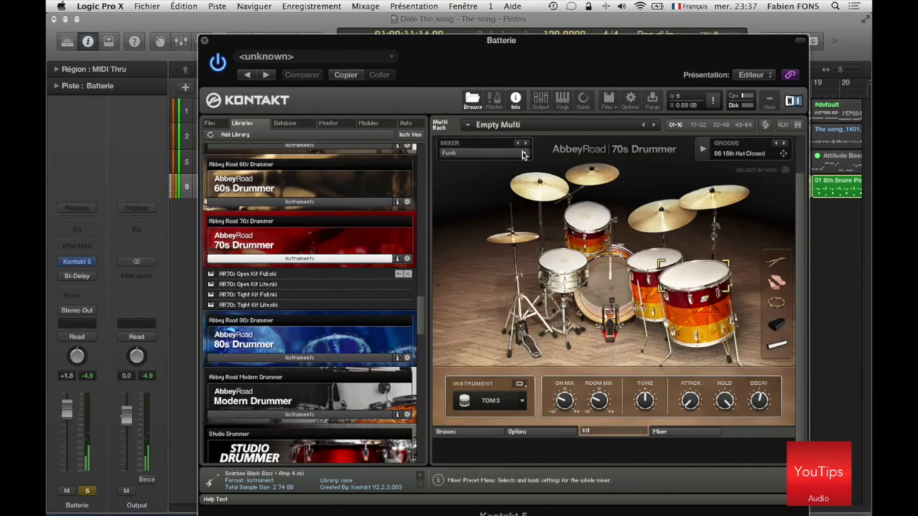
Step: Set the mixer preset to Reggae - Ska and audition the loaded groove with it
click(480, 152)
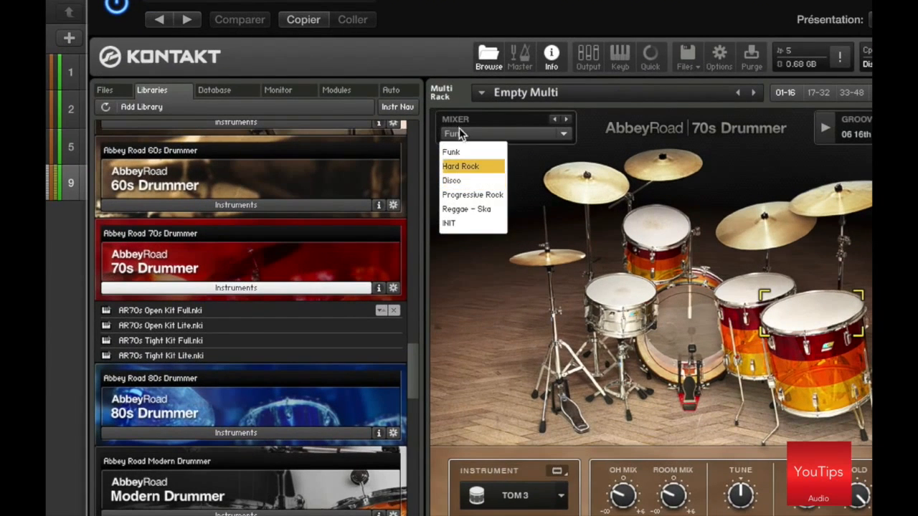
click(470, 208)
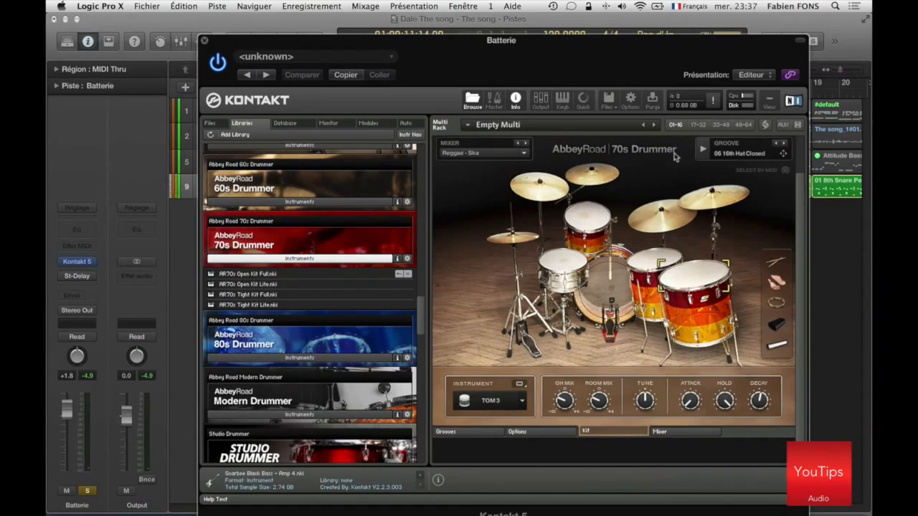
click(824, 127)
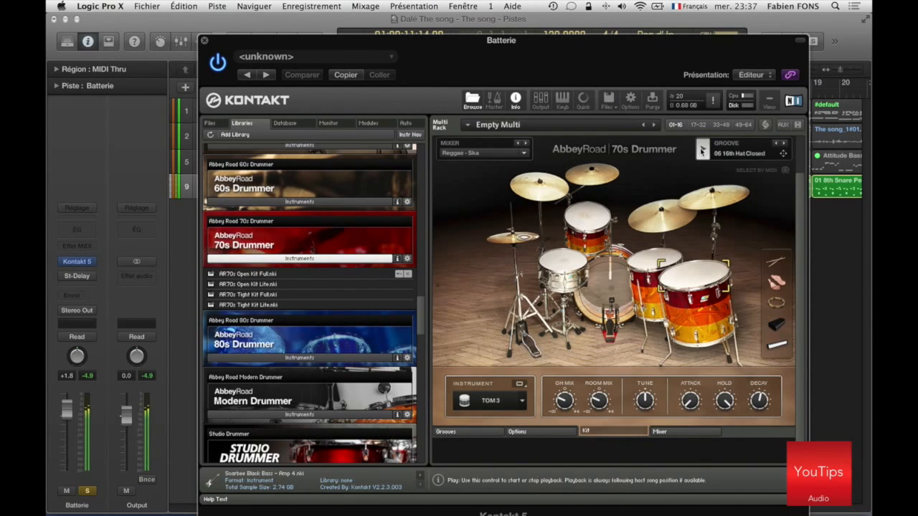
click(702, 151)
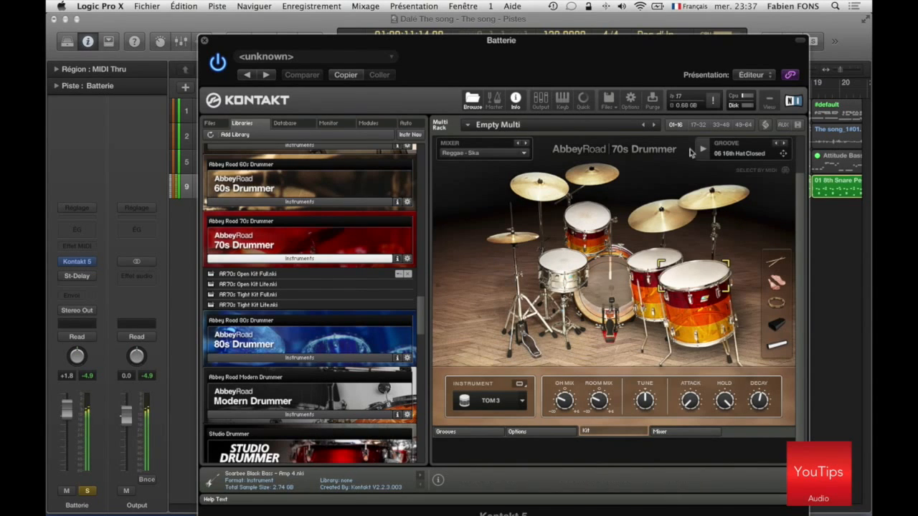
Step: Show the 70s Drummer's mixer view and set the mixer preset to Progressive Rock
click(660, 431)
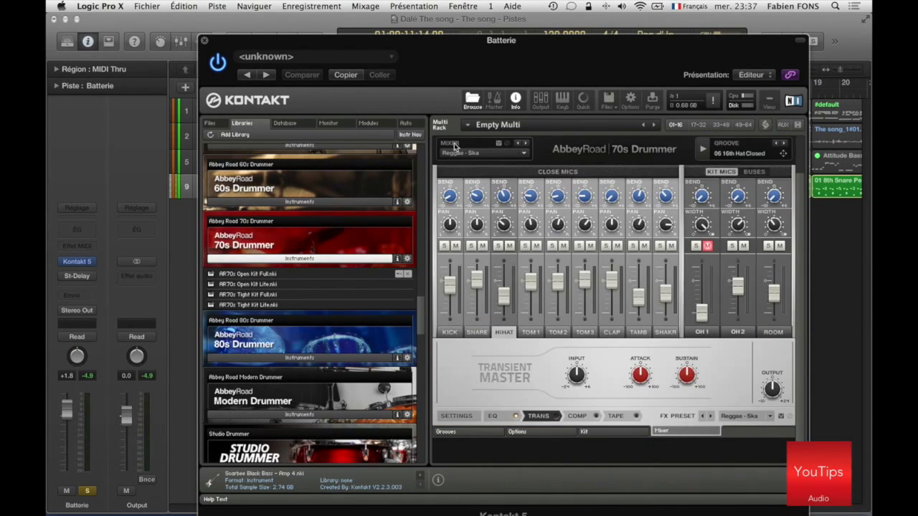
click(511, 157)
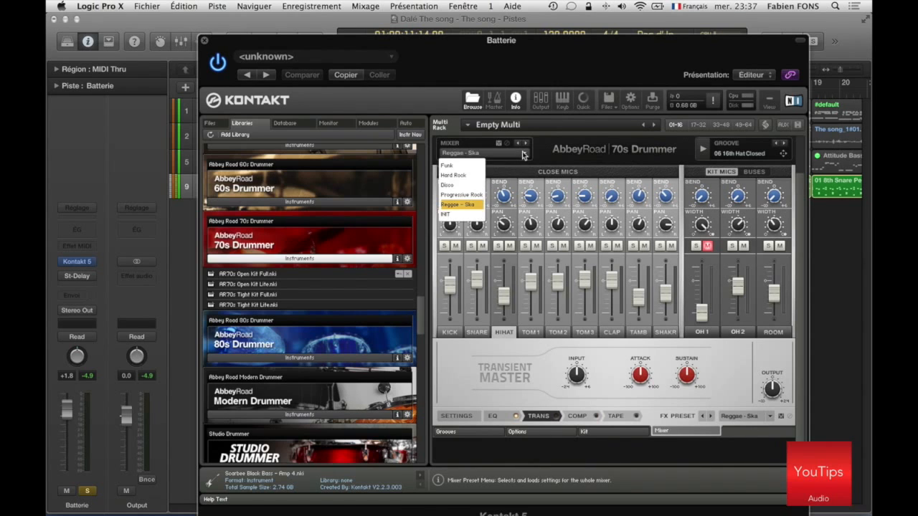
click(459, 196)
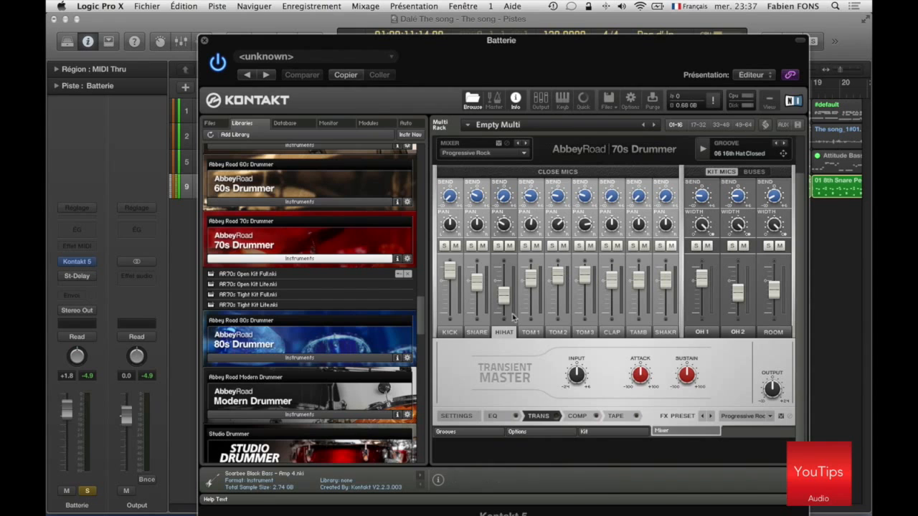
Step: Examine the effect settings of each close-mic channel from snare to shaker, ending on the kick
click(476, 332)
click(505, 333)
click(531, 333)
click(557, 332)
click(585, 332)
click(611, 332)
click(638, 332)
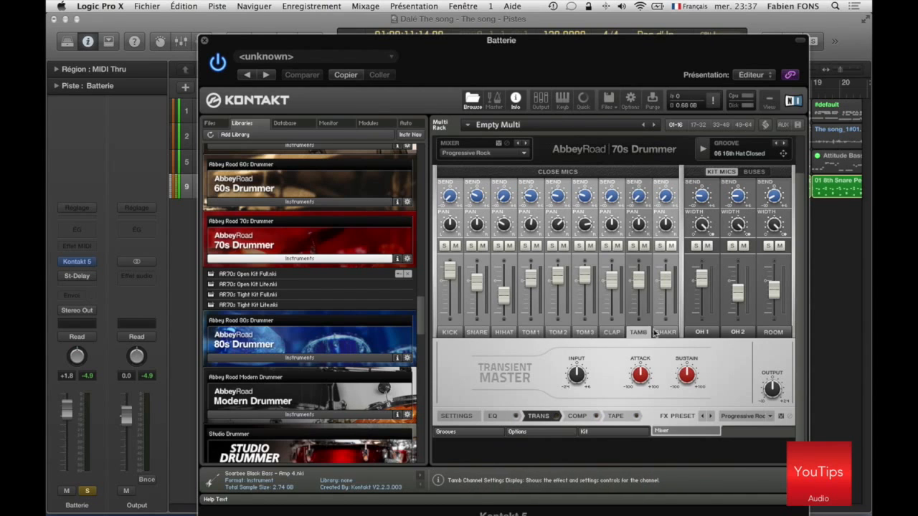
click(665, 332)
click(449, 332)
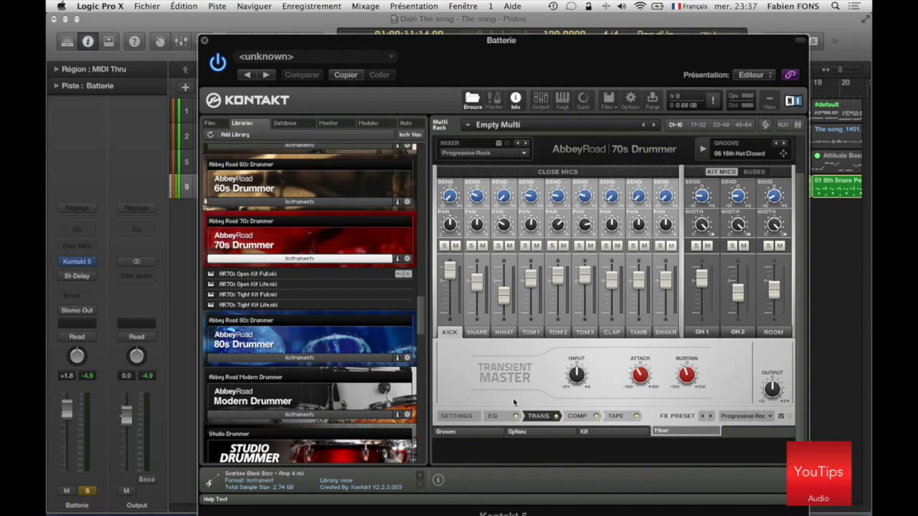
Step: View the effect settings of the snare, OH 1 and room channels, and slightly lower the kick and snare volumes
click(475, 334)
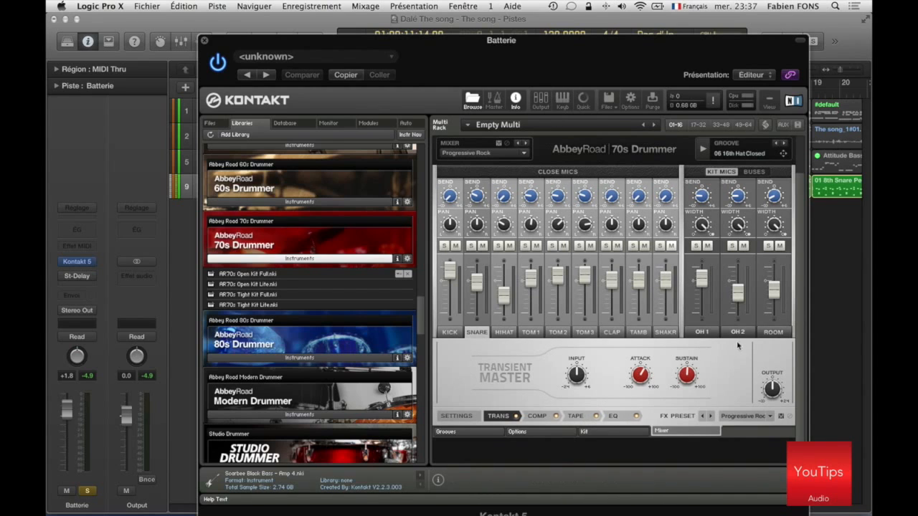
click(701, 332)
click(773, 332)
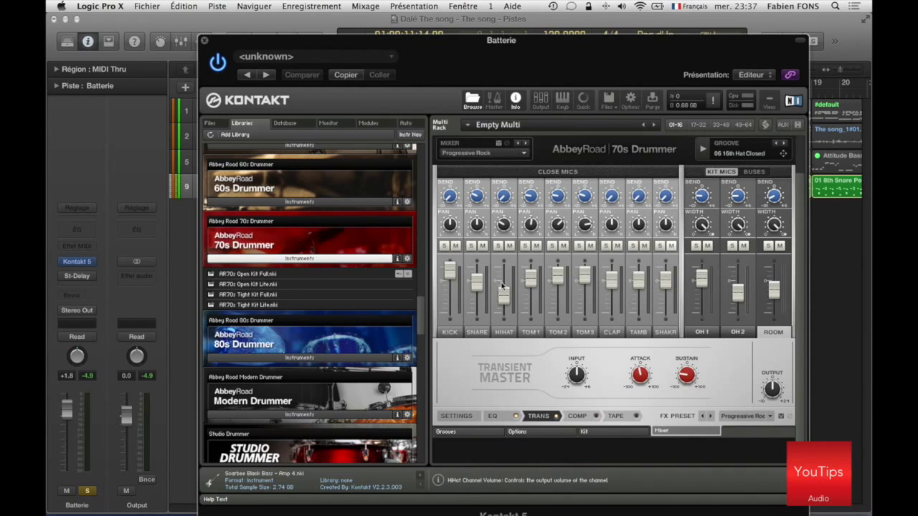
drag(454, 270, 478, 291)
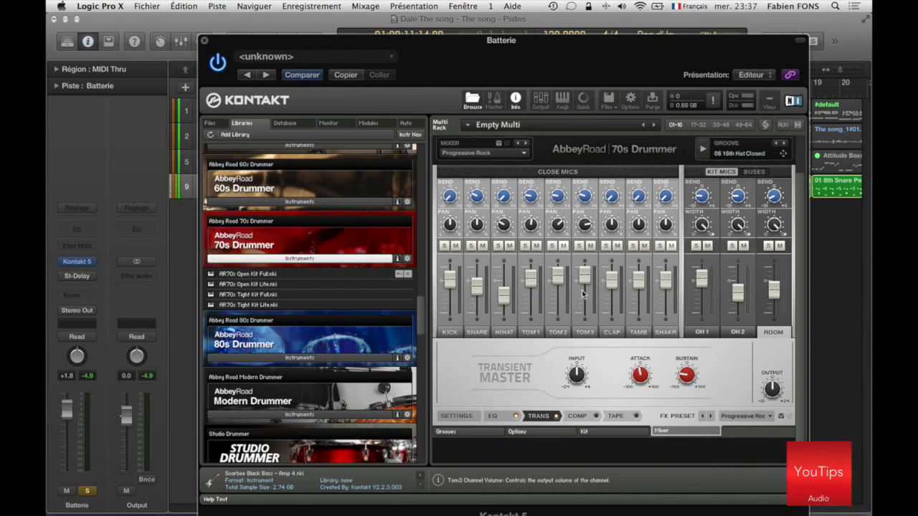
Step: View Kontakt's save dialog for the AR70s Open Kit Full instrument and leave it without saving
scroll(582, 293, up, 2)
scroll(560, 281, down, 3)
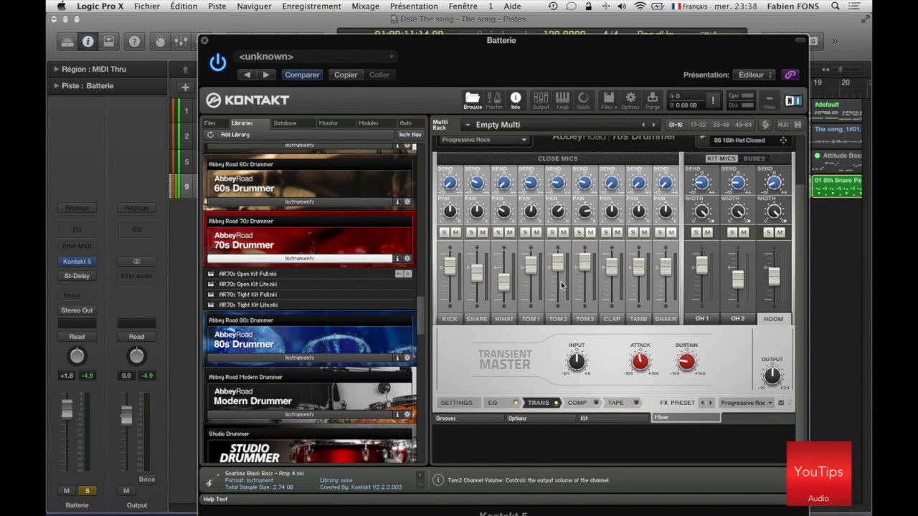
scroll(562, 285, up, 2)
click(610, 104)
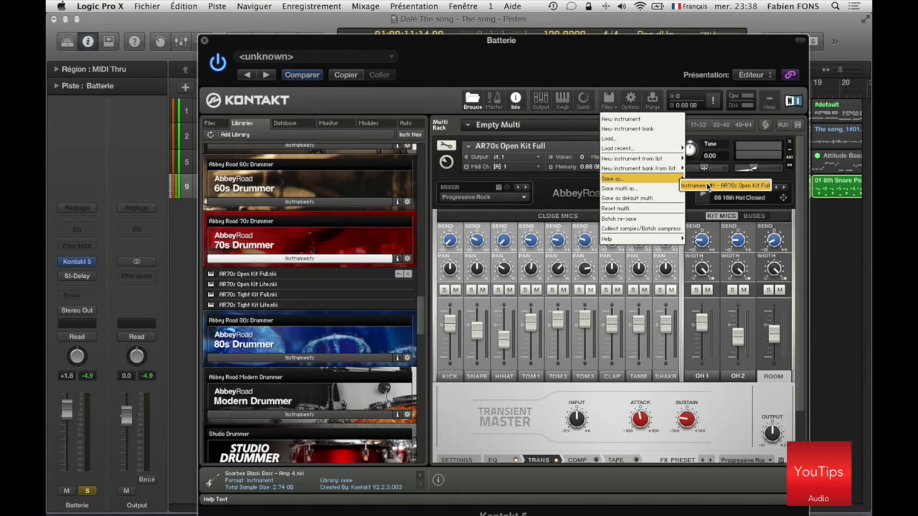
click(704, 187)
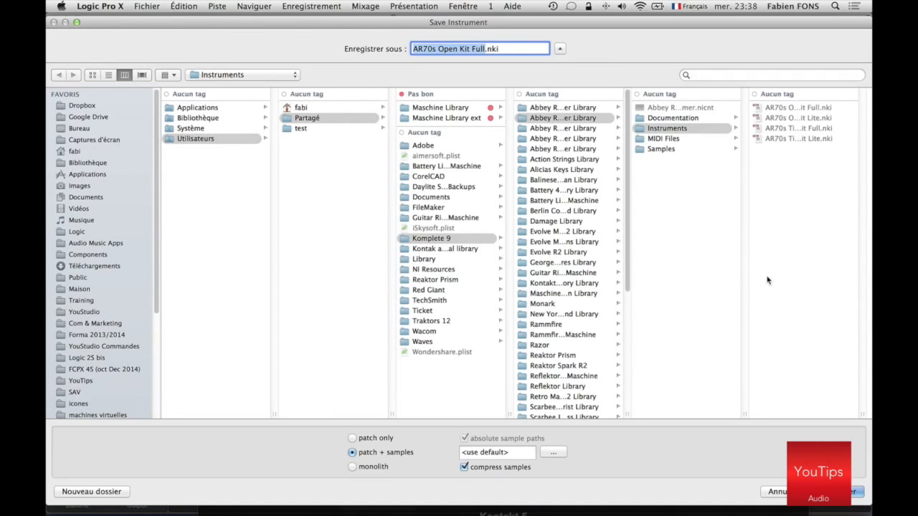
click(785, 493)
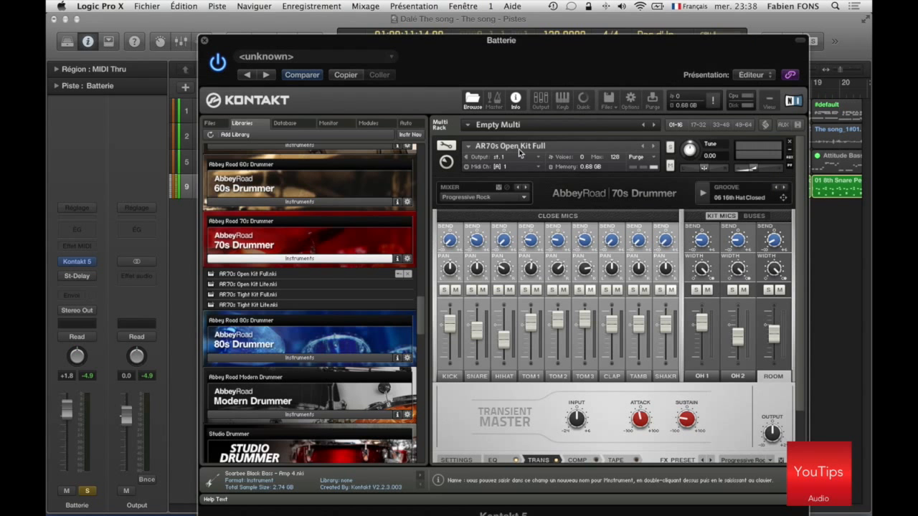
Step: Close the Kontakt window and remove the Stereo Delay effect from the Batterie channel strip
drag(514, 41, 514, 32)
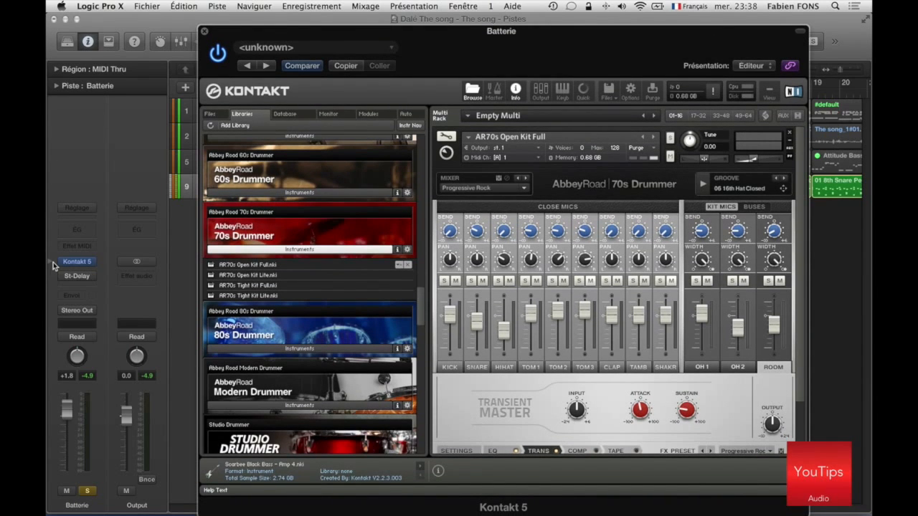
click(205, 32)
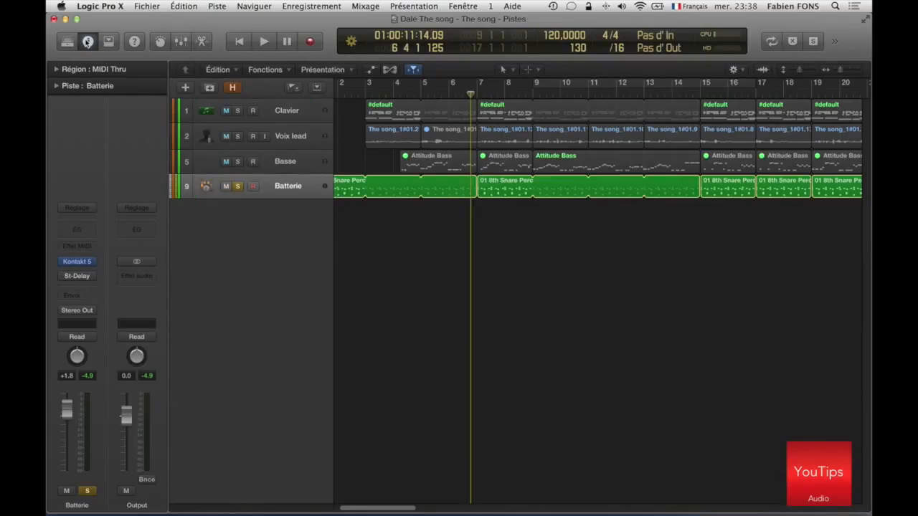
click(89, 275)
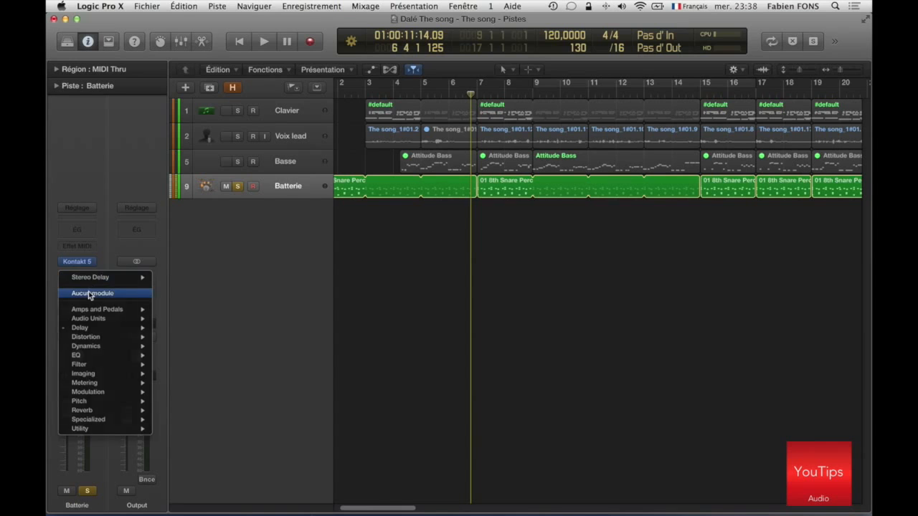
click(89, 292)
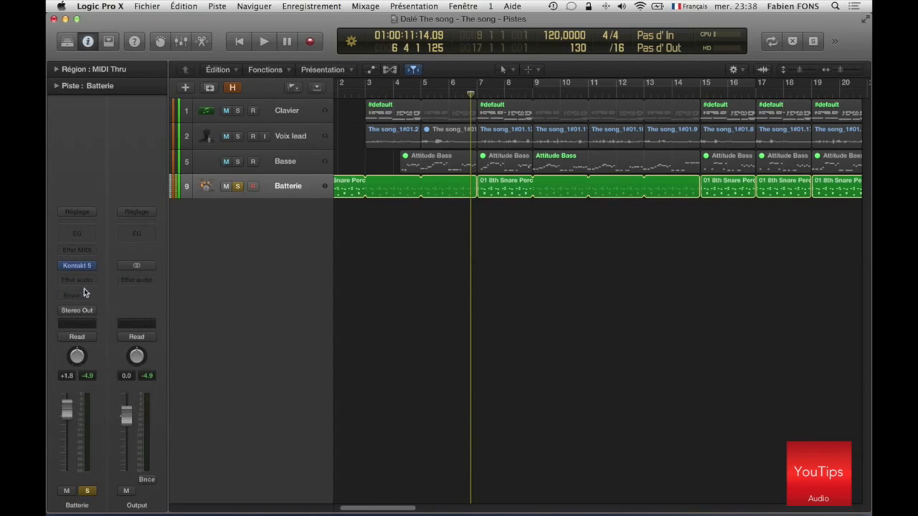
Step: Insert a Channel EQ on the Batterie channel strip and bring up its window over the tracks area
click(78, 234)
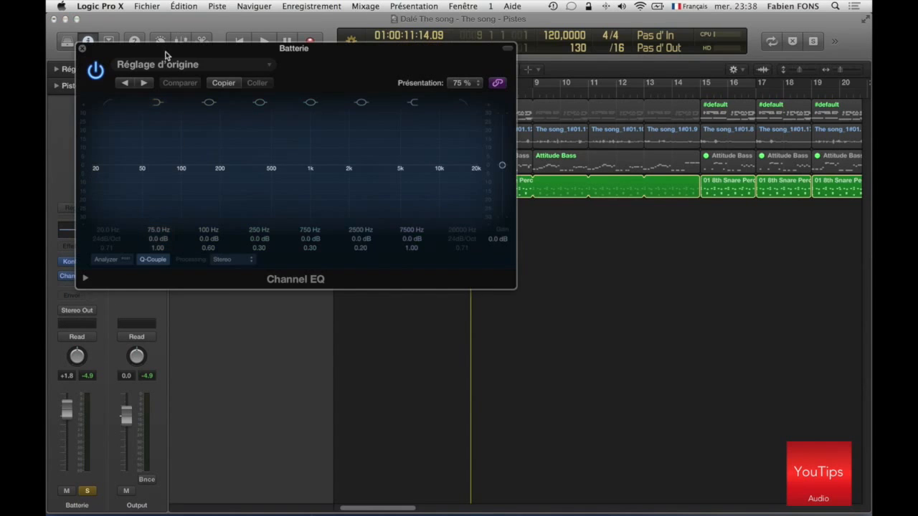
drag(164, 55, 269, 83)
click(255, 94)
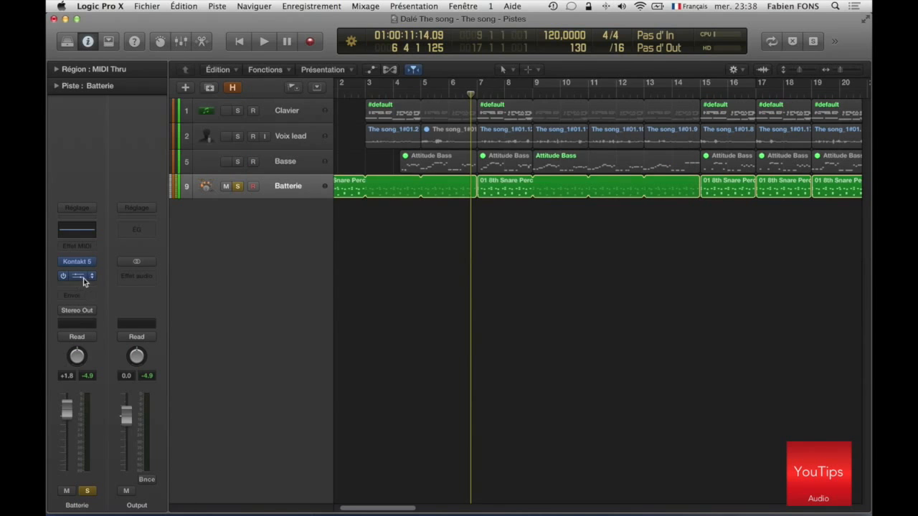
click(79, 279)
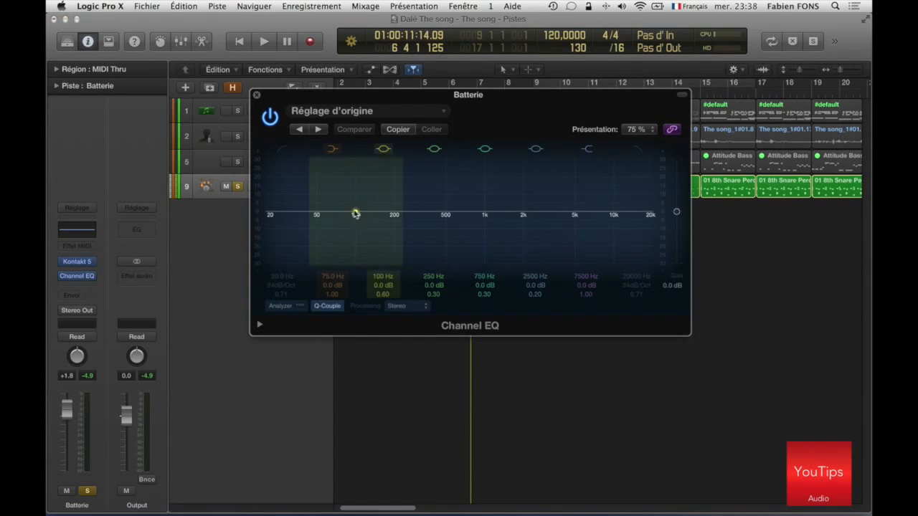
Step: Boost the EQ's low shelf by about 4 dB, enable the low cut, lower 1480 Hz by 2 dB and close the EQ
drag(341, 213, 337, 208)
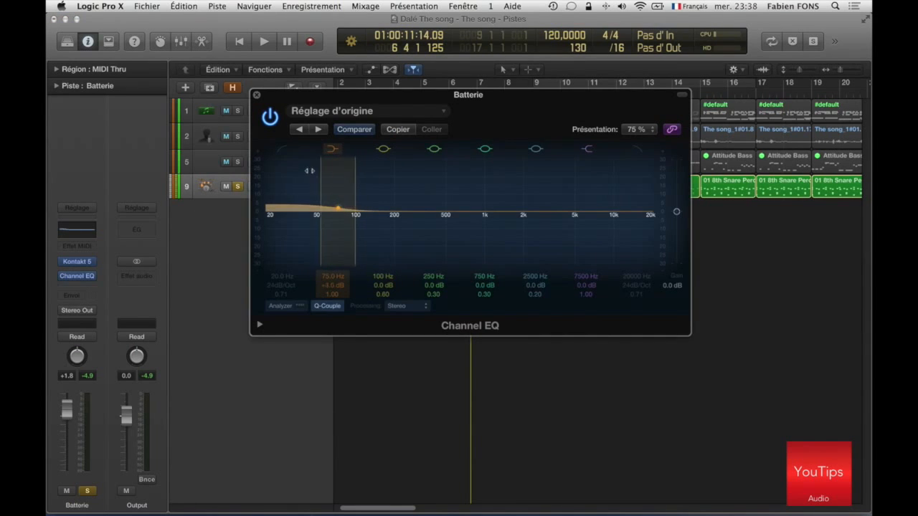
drag(276, 274, 277, 254)
drag(467, 213, 507, 217)
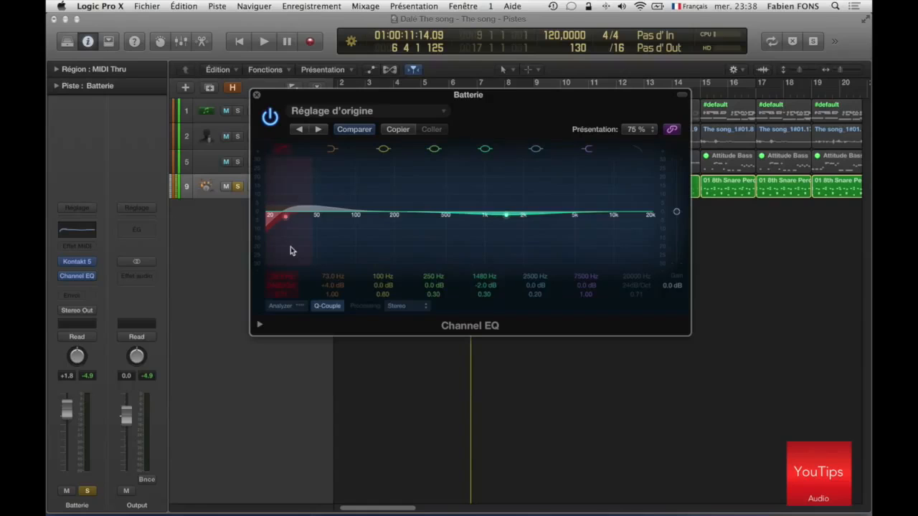
click(257, 95)
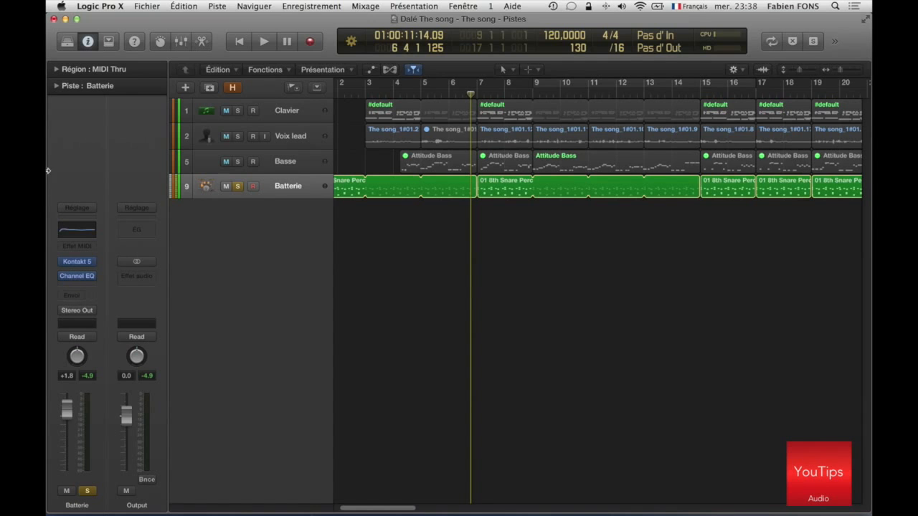
Step: Start saving the Batterie channel strip setting and select the Instrument folder under Channel Strip Settings as the location
click(77, 207)
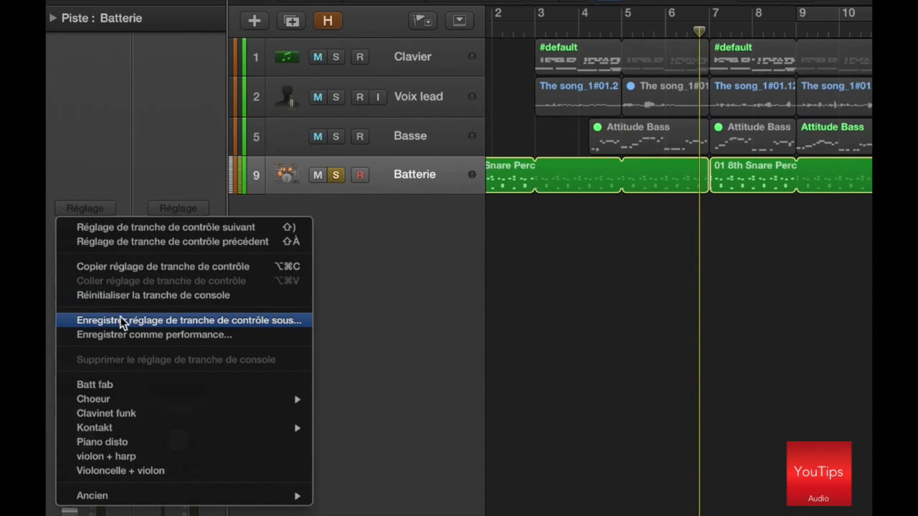
click(121, 317)
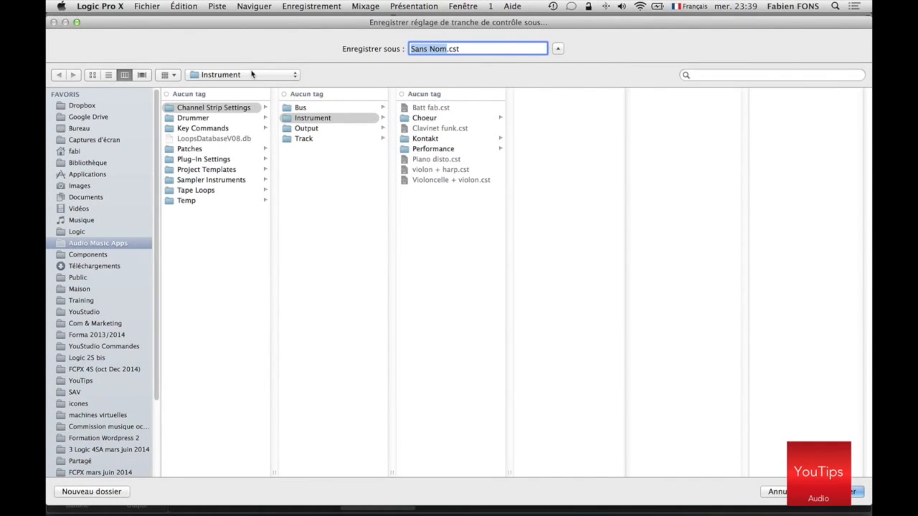
click(207, 76)
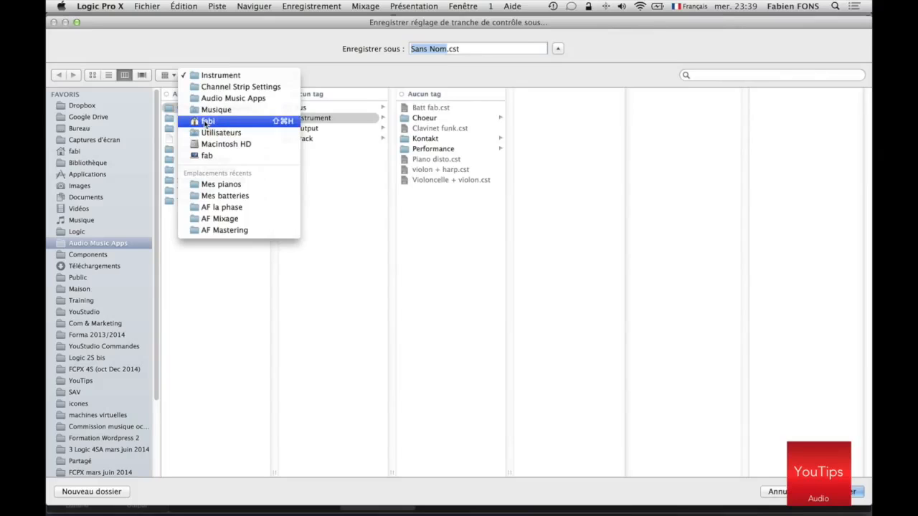
click(211, 55)
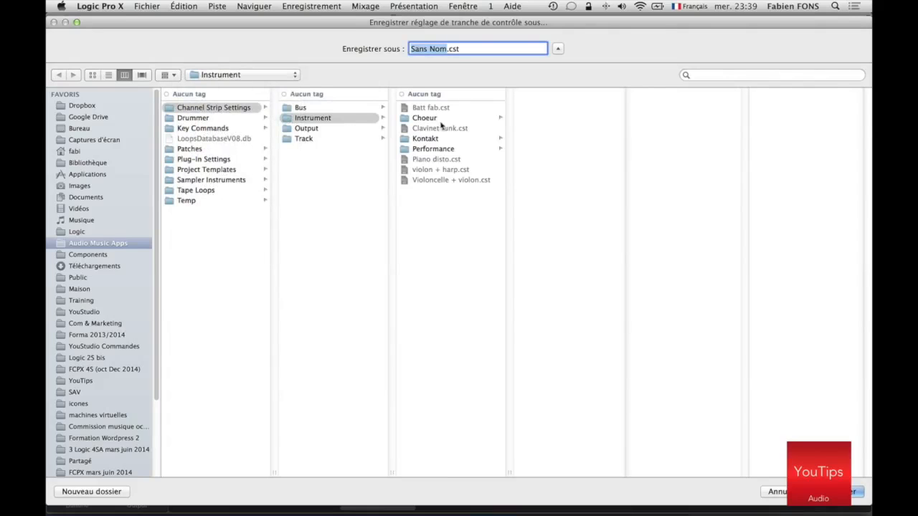
click(304, 119)
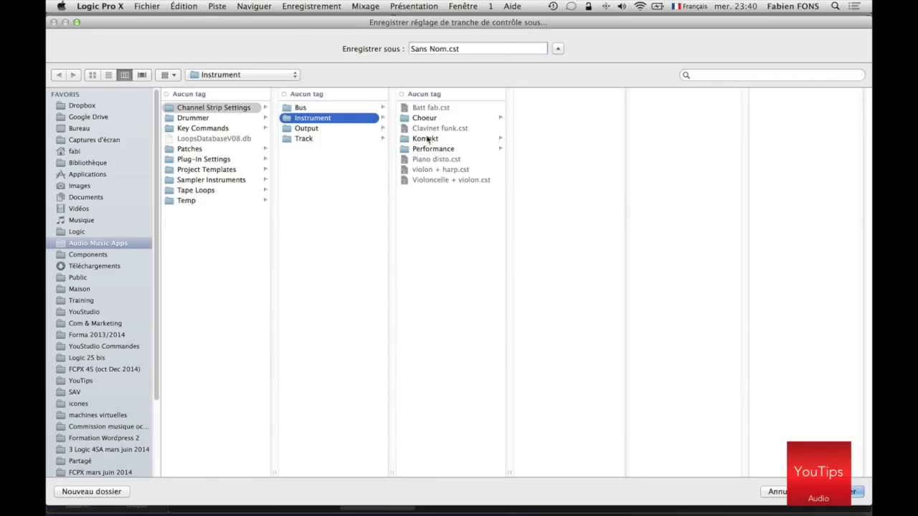
Step: Create a new folder named Mes Batteries inside the Instrument folder
click(89, 492)
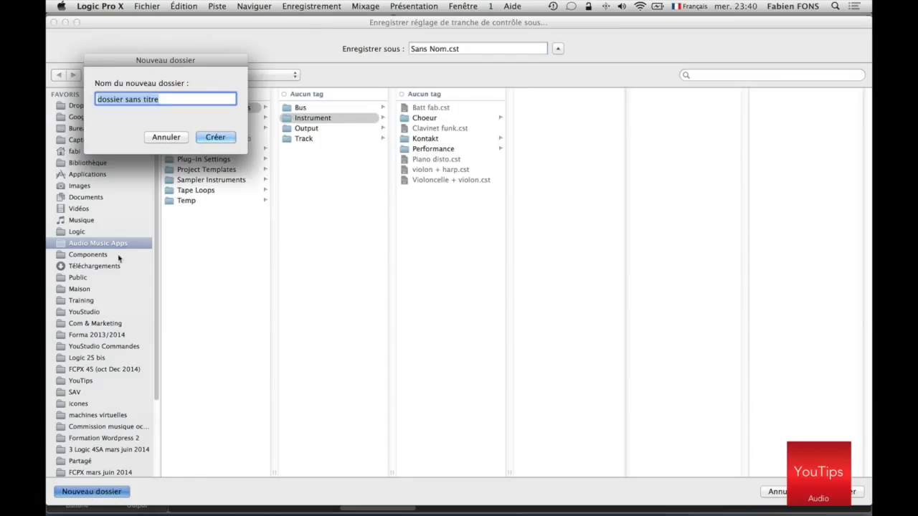
text(Batteries)
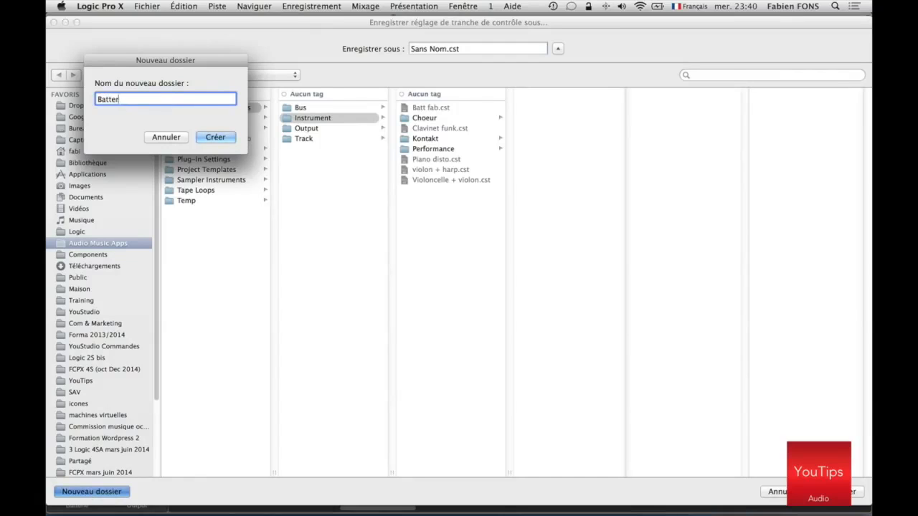
key(Left)
key(Left)
key(Left)
key(Left)
key(Left)
key(Left)
key(Left)
key(Left)
key(Left)
text(Mes)
click(220, 136)
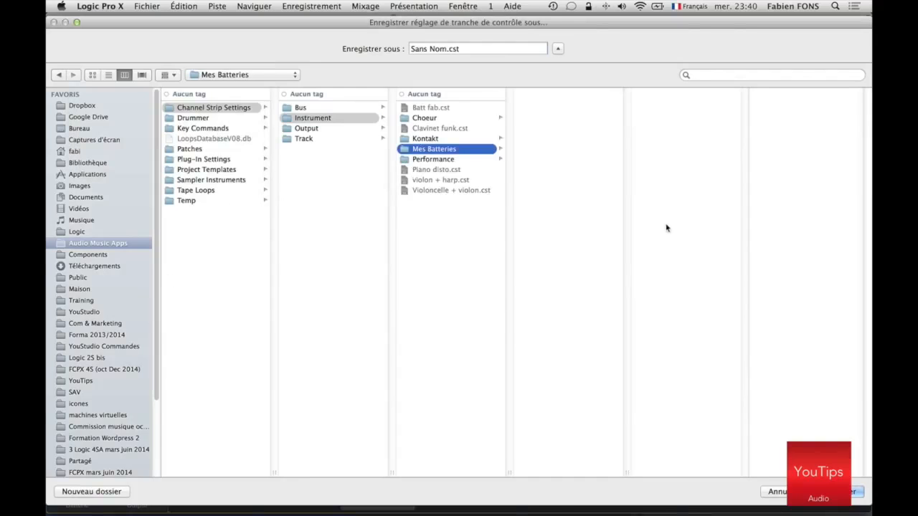
Step: Save the channel strip setting as Funk in the Mes Batteries folder
key(Tab)
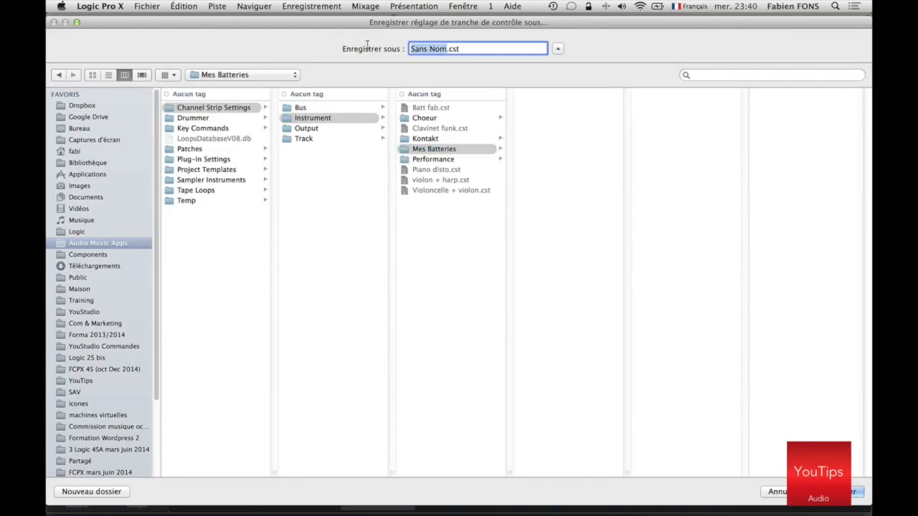
text(Funk)
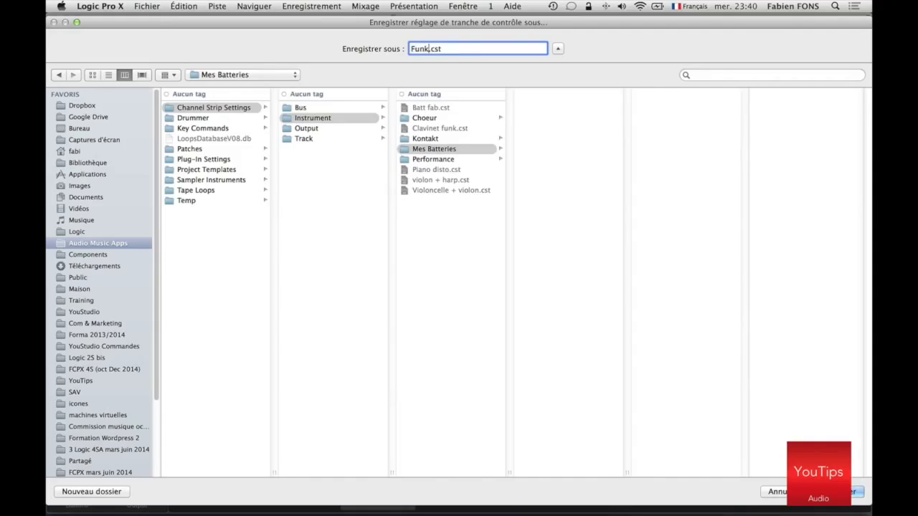
click(857, 492)
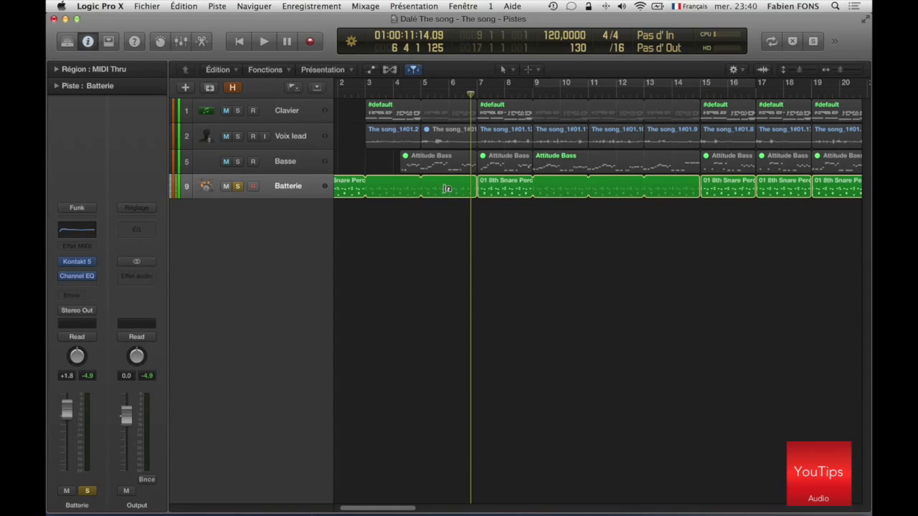
Step: Close the current project and create a new one with a single software instrument track
click(147, 6)
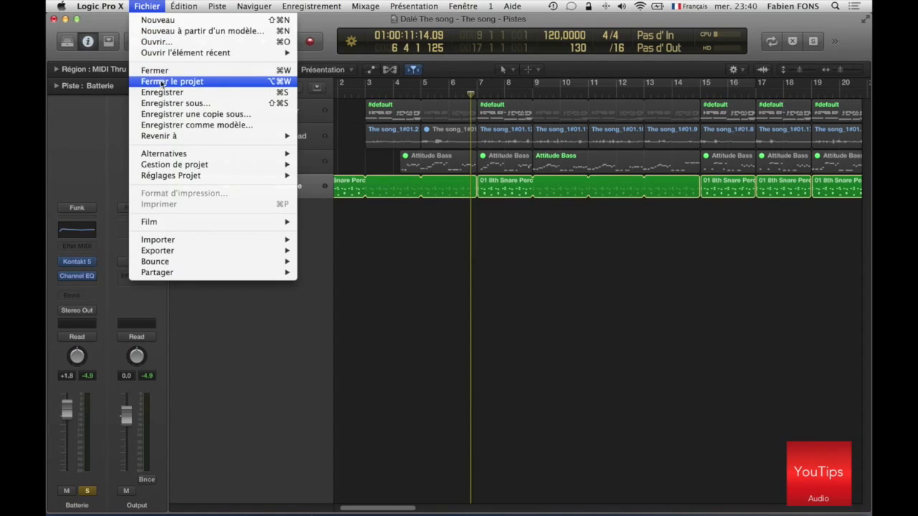
click(215, 79)
click(401, 188)
click(147, 6)
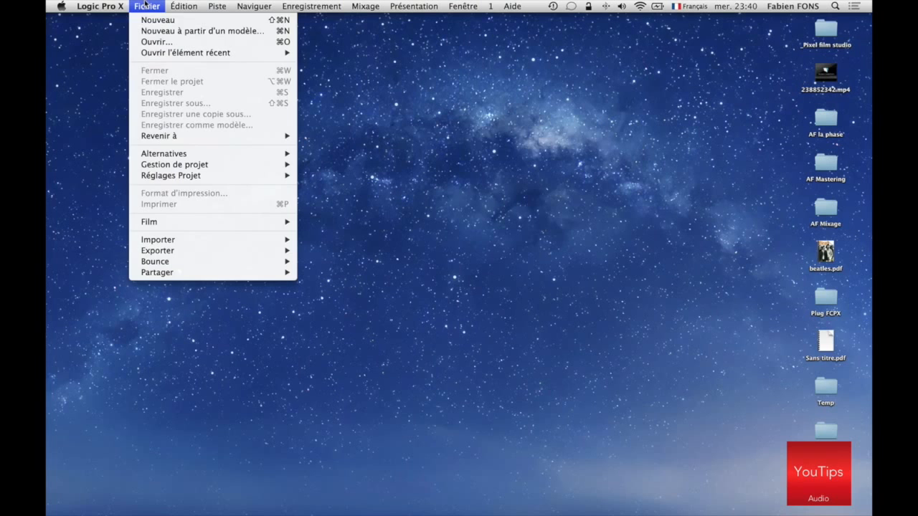
click(150, 20)
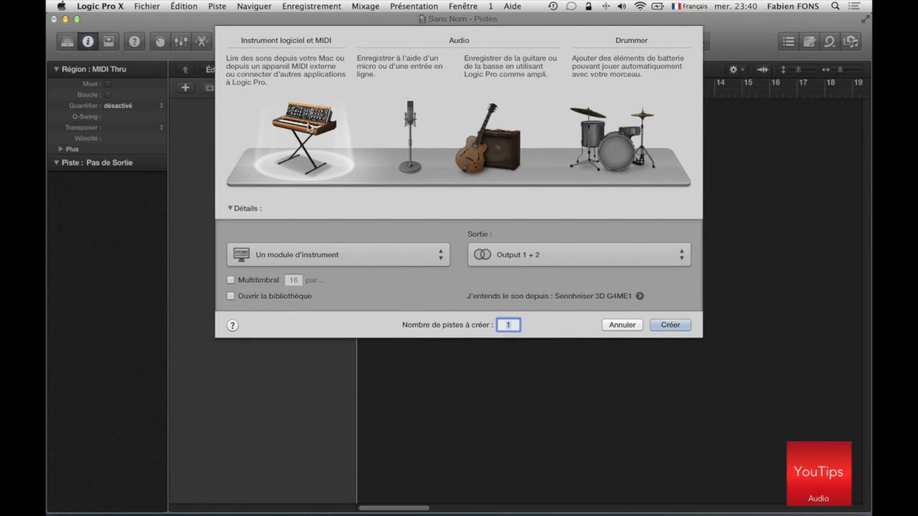
click(670, 325)
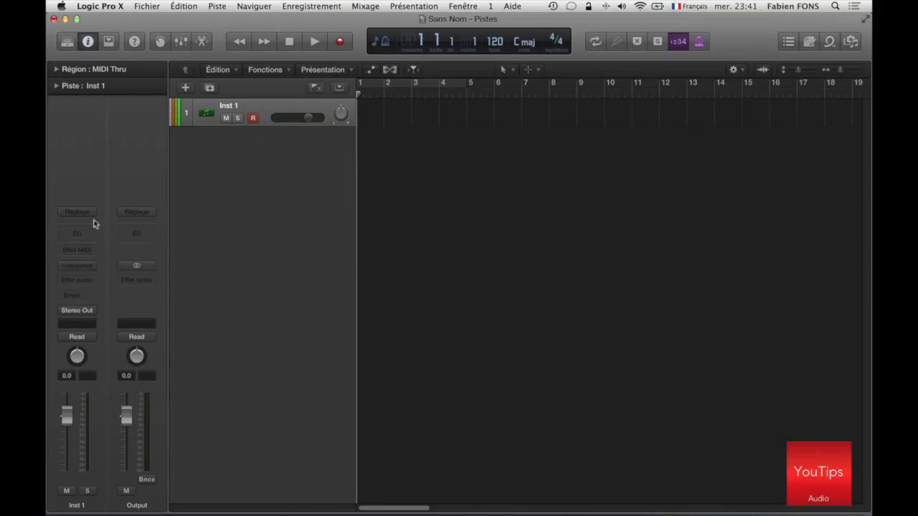
Step: Show the Library for the Inst 1 track's channel strip setting
click(52, 210)
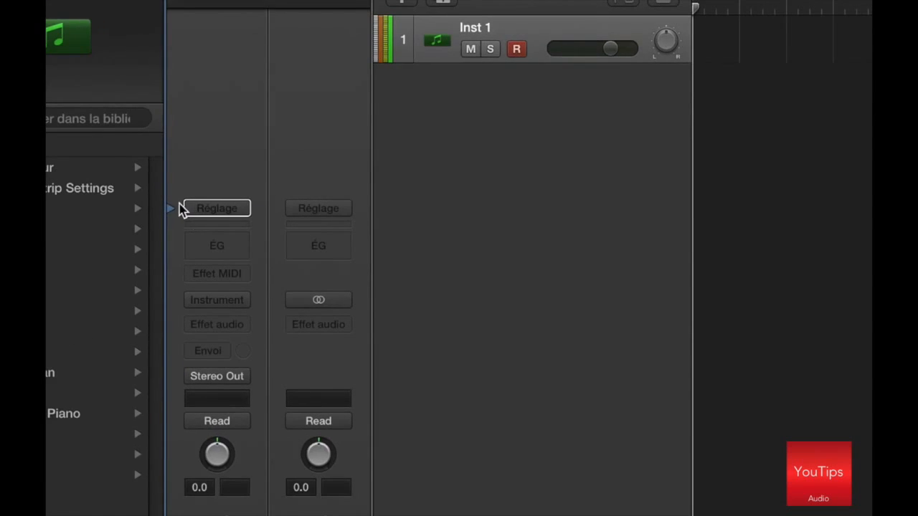
click(172, 208)
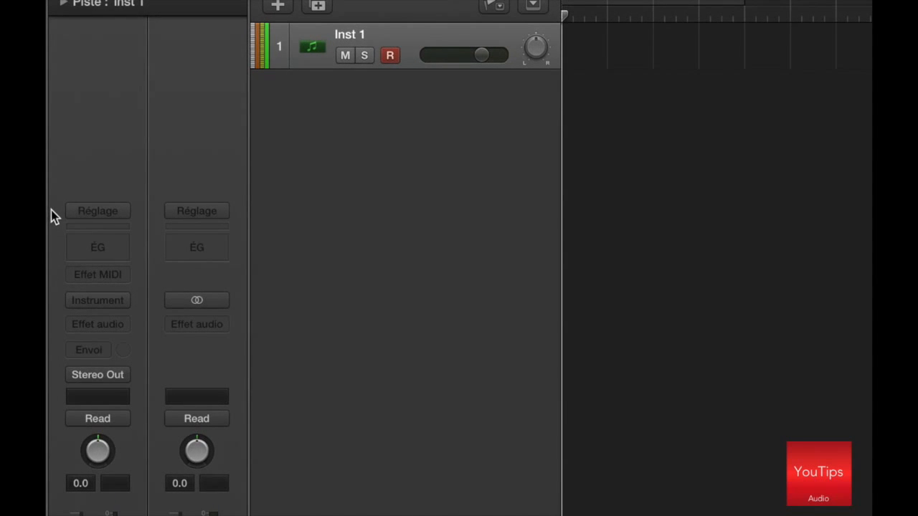
key(y)
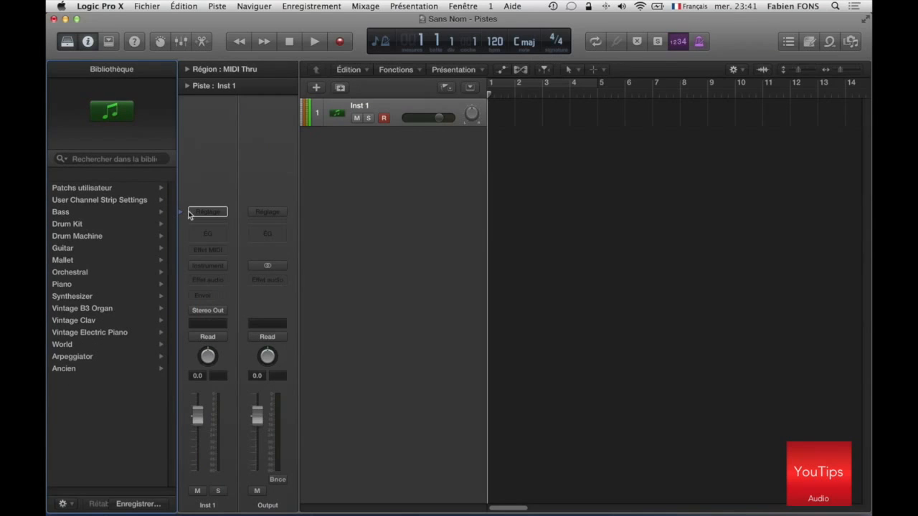
key(y)
key(y)
click(66, 42)
click(66, 42)
click(66, 42)
click(66, 43)
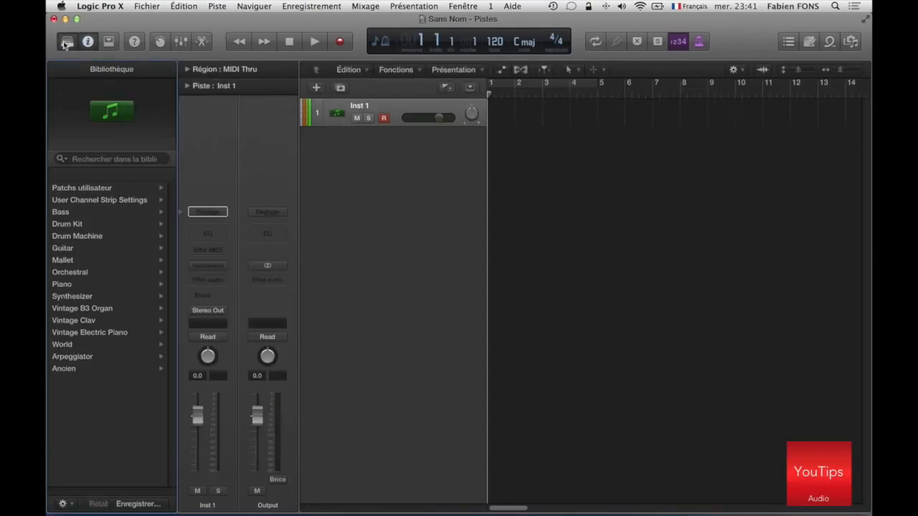
Step: Load the Funk setting from the Mes Batteries folder of the User Channel Strip Settings onto the Inst 1 track
click(64, 200)
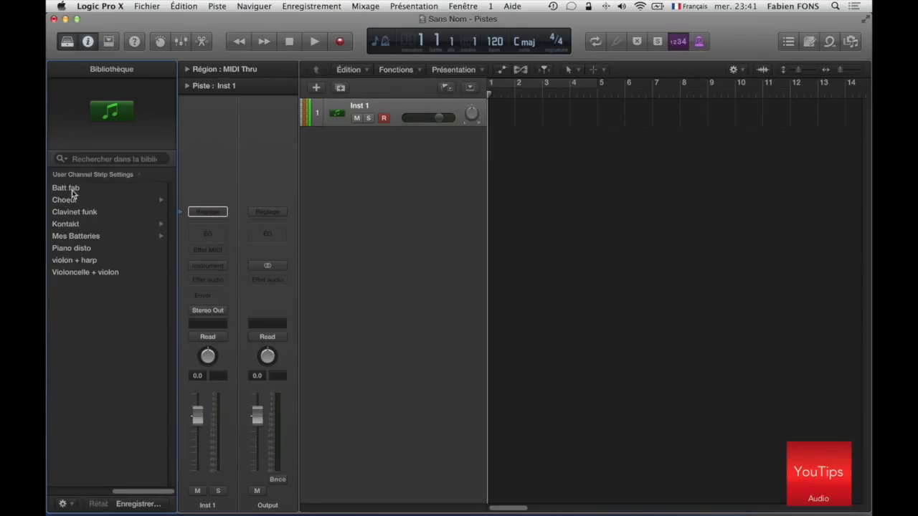
click(68, 237)
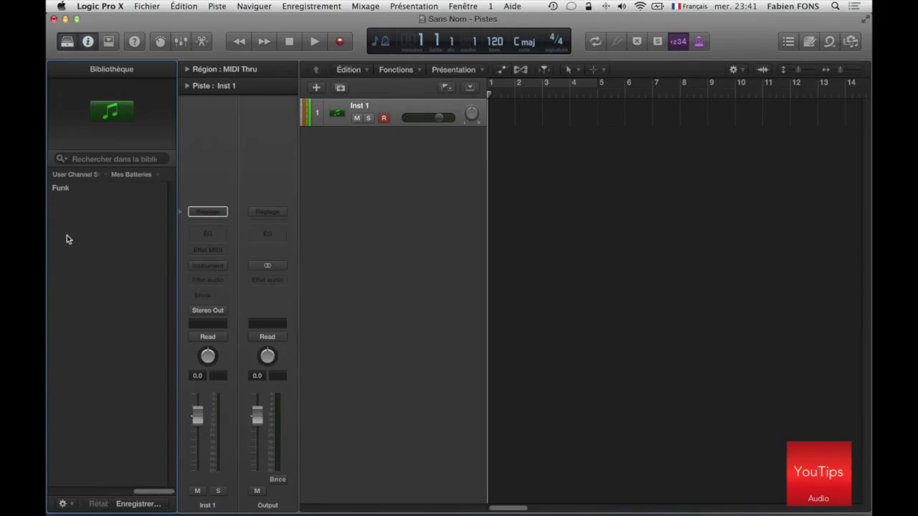
click(64, 187)
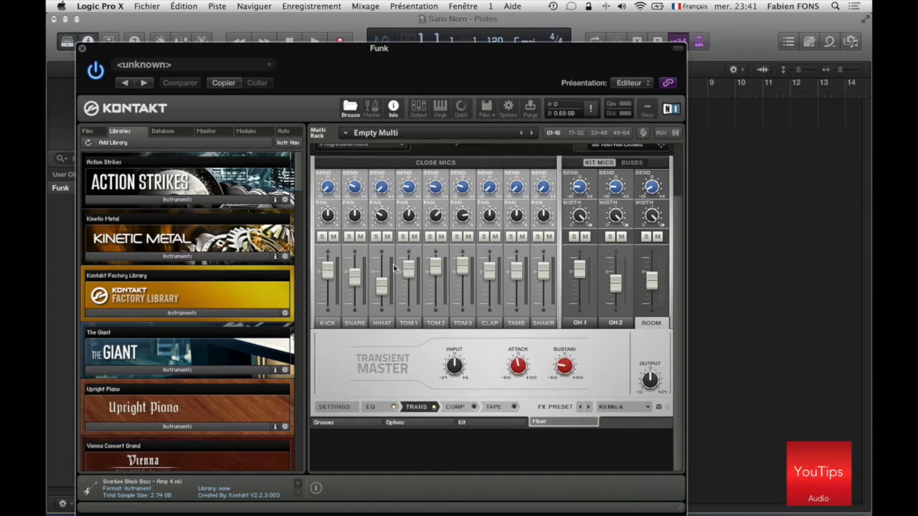
Step: Examine the recalled drum kit on Kontakt's Kit page and close the plug-in window
click(486, 422)
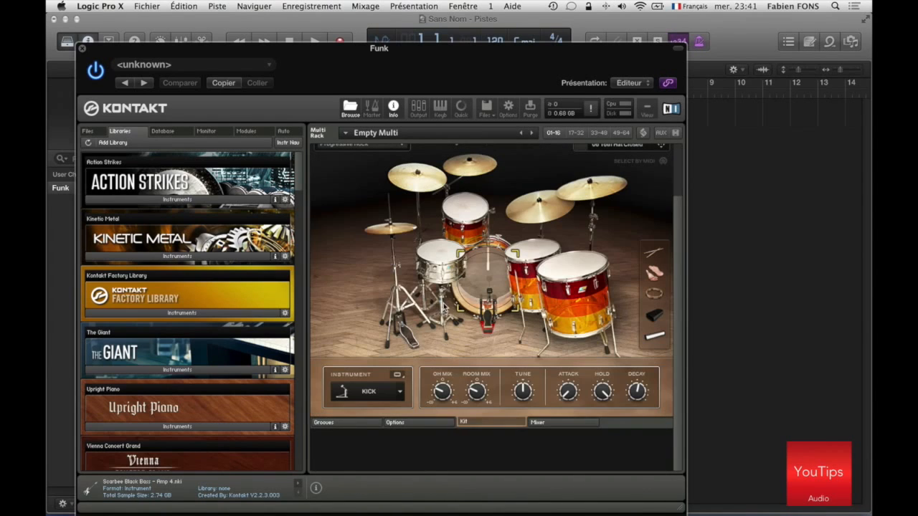
scroll(444, 305, up, 3)
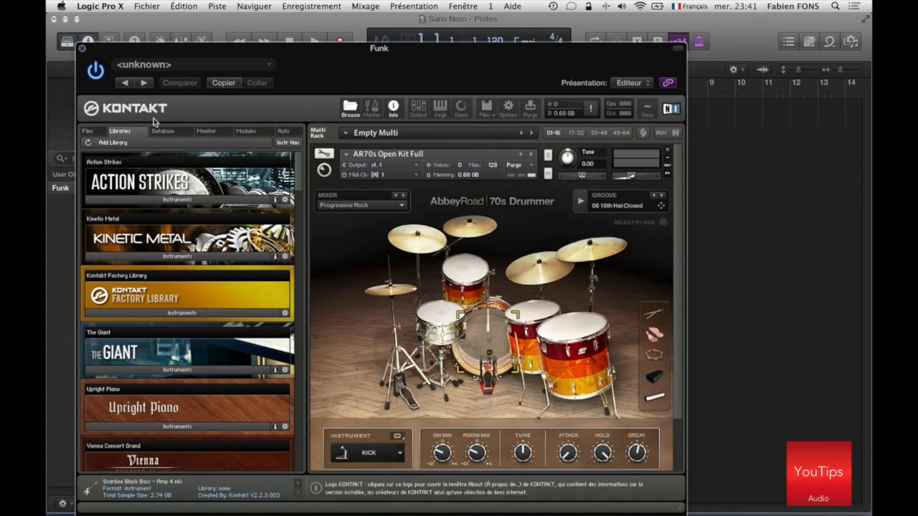
drag(213, 62, 433, 62)
click(294, 50)
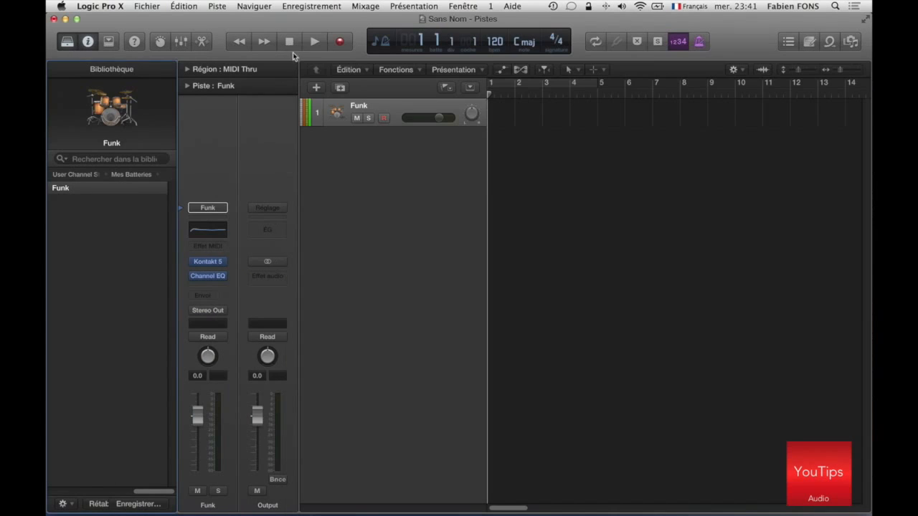
Step: Add a second software instrument track and insert the Native Instruments Kontakt 5 AU instrument on it
double_click(361, 154)
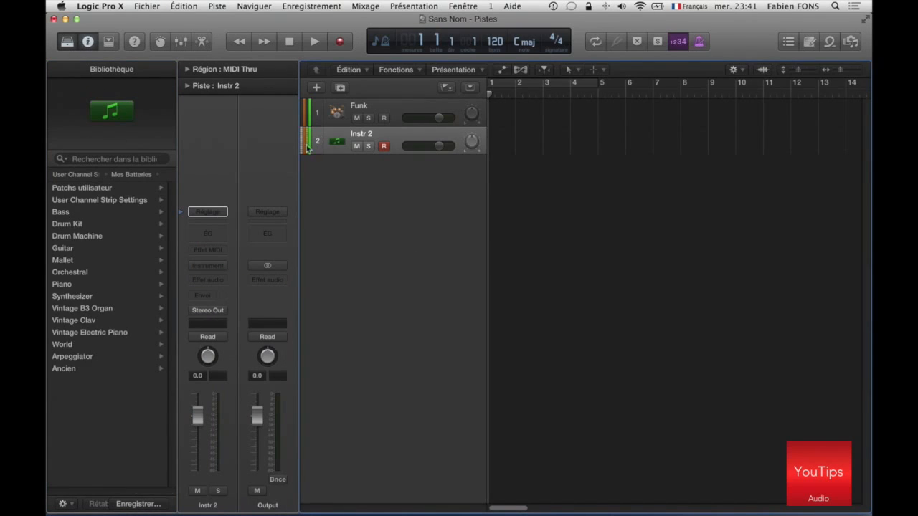
click(217, 264)
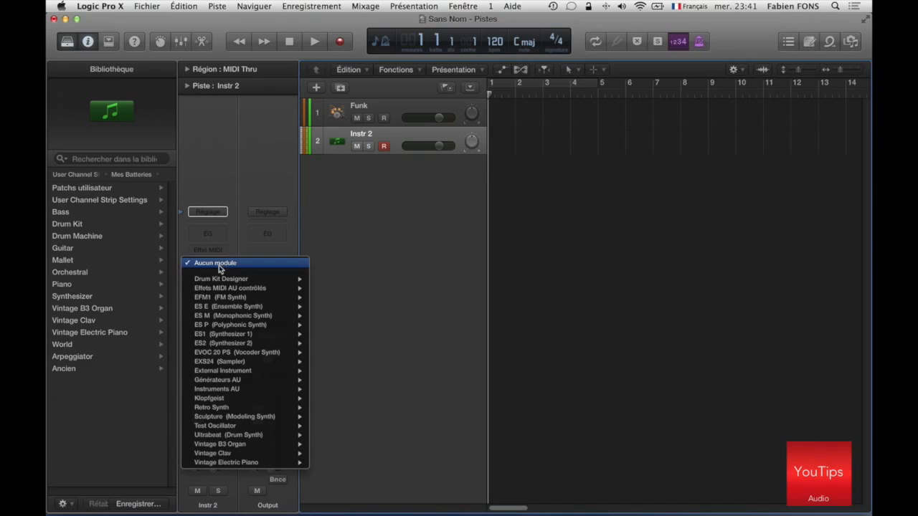
mouse_move(226, 390)
mouse_move(383, 419)
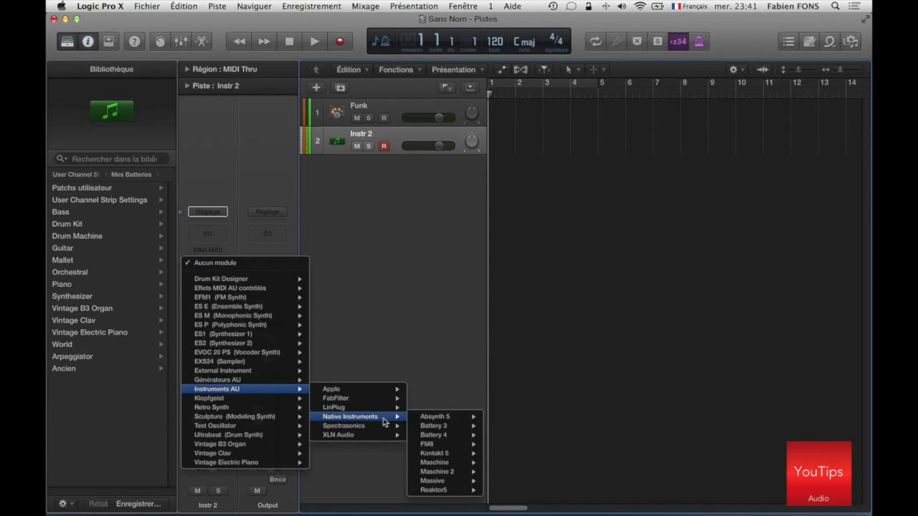
mouse_move(462, 455)
click(524, 430)
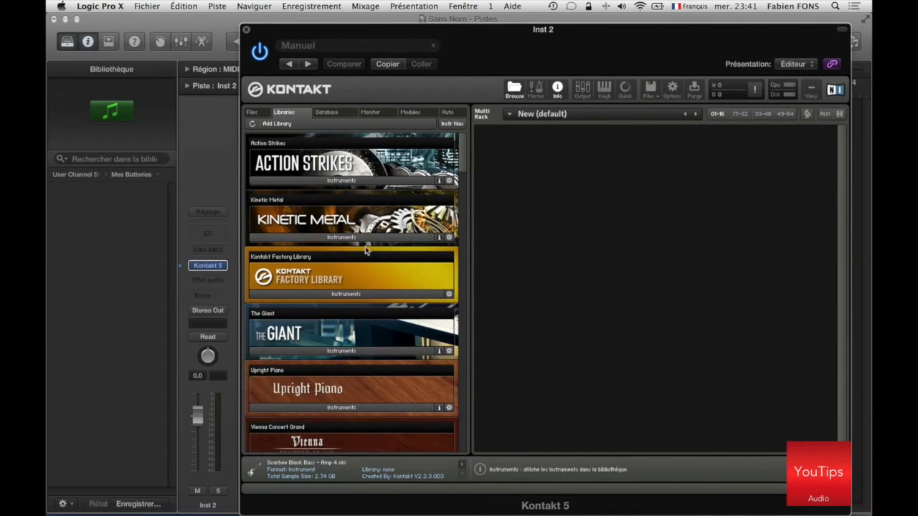
Step: Load Basic Jazz 1 from the 2 - Jazz folder of the Vintage Organs library into Kontakt
scroll(365, 248, down, 3)
scroll(365, 248, down, 5)
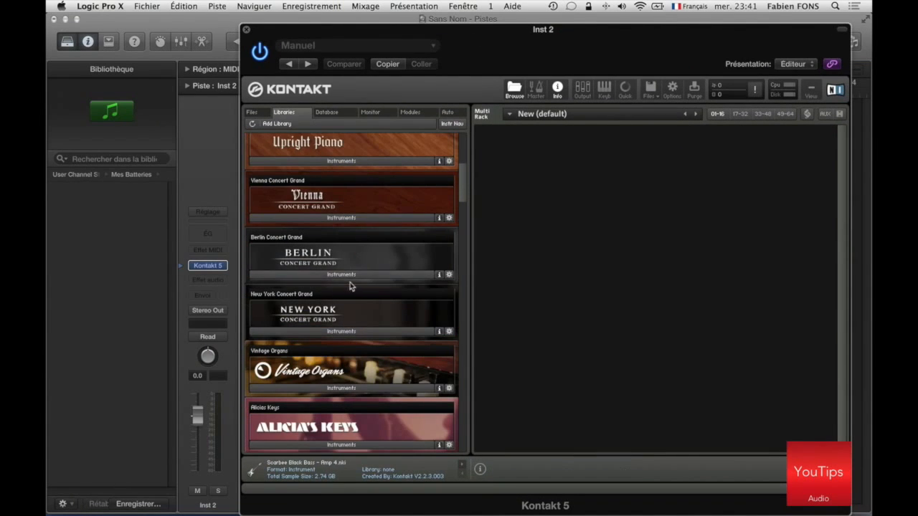
scroll(310, 293, down, 3)
click(296, 267)
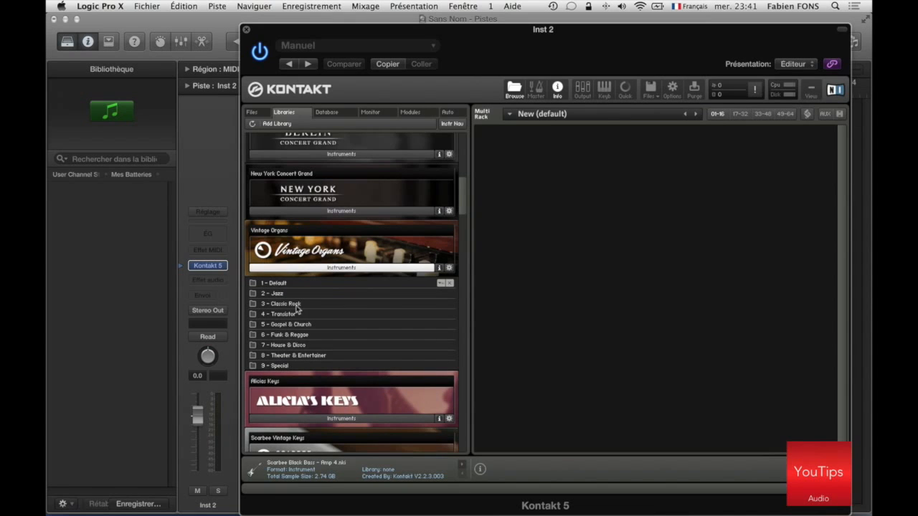
click(284, 294)
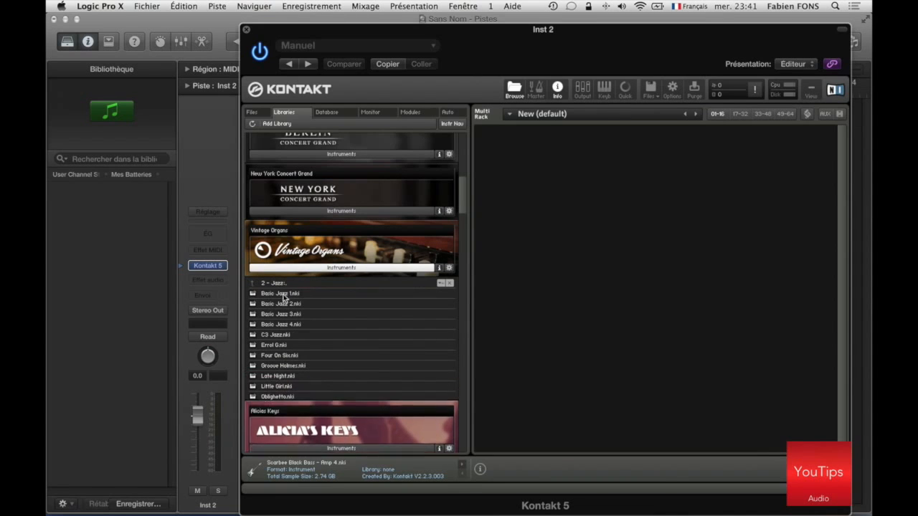
double_click(378, 293)
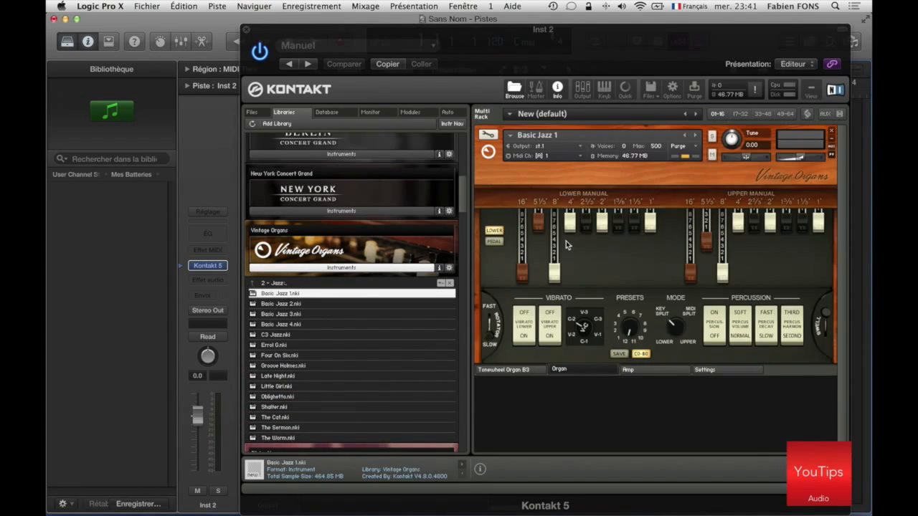
Step: Pull out the organ's lower manual 2⅔' and 2' drawbars and adjust the Attack knob on the Amp page
drag(601, 228, 586, 255)
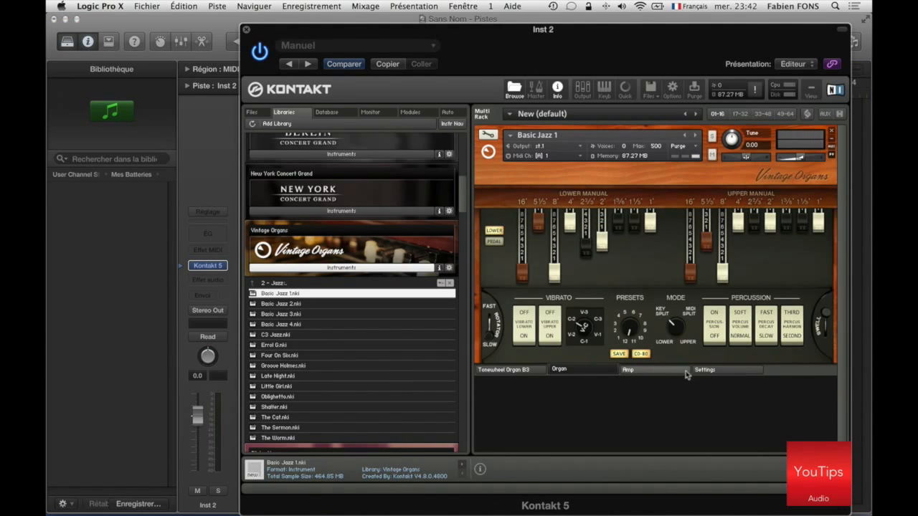
click(625, 370)
drag(554, 219, 555, 237)
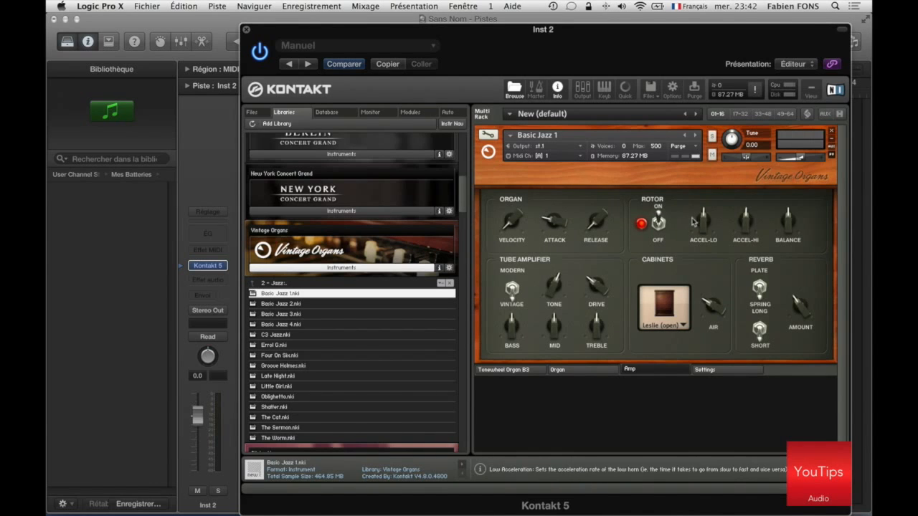
Step: Look through the organ's Settings and Amp pages and close the Kontakt window
click(724, 368)
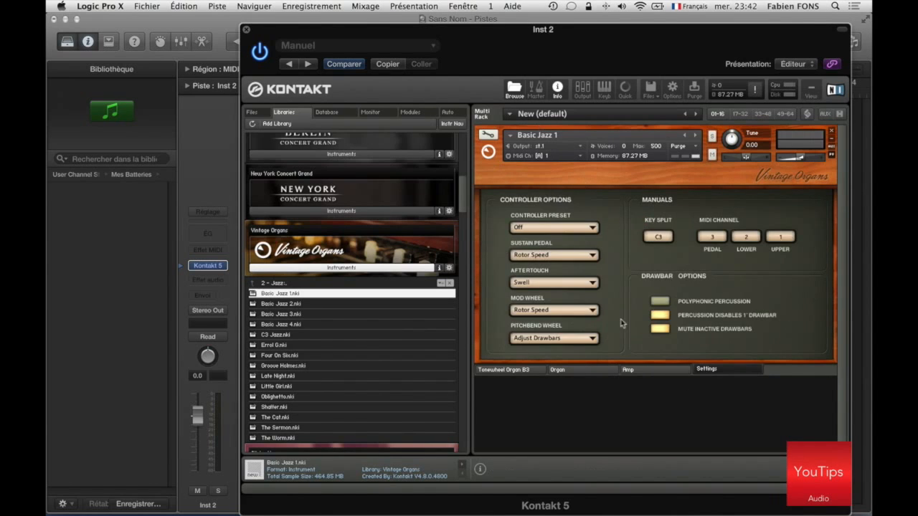
click(667, 369)
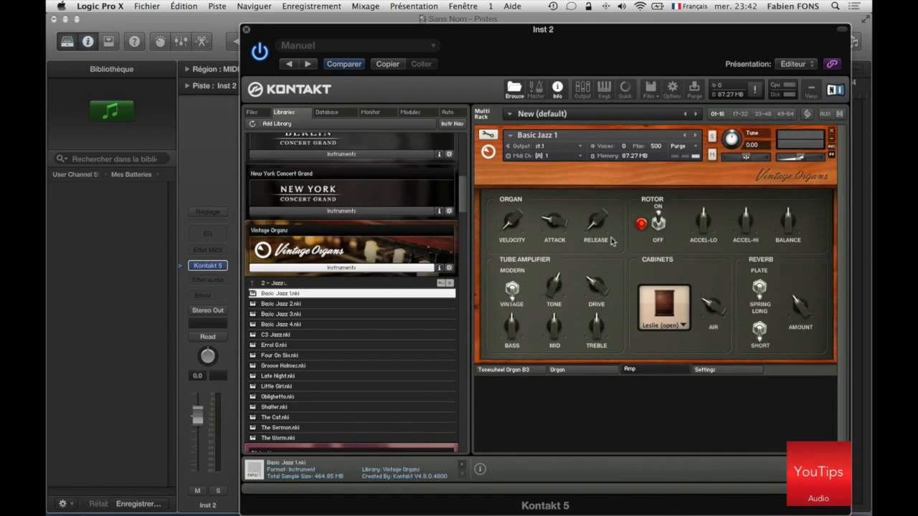
drag(483, 41, 483, 30)
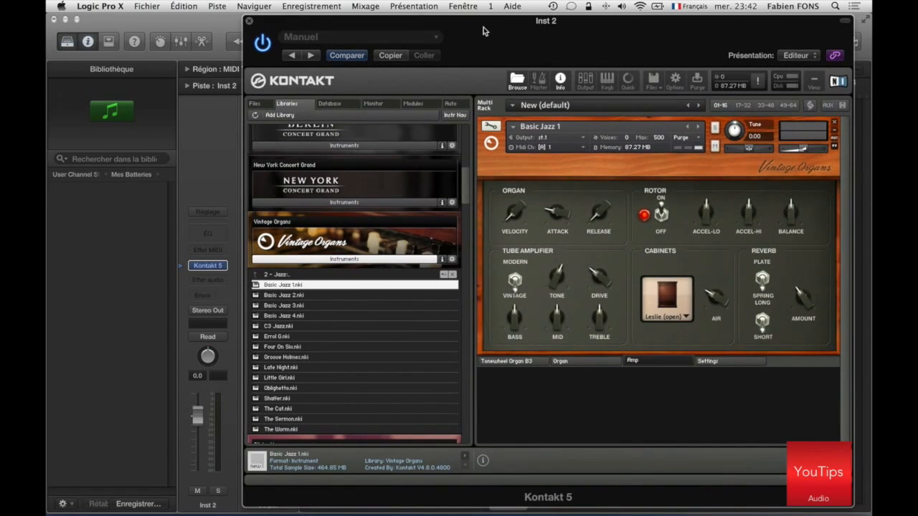
click(248, 22)
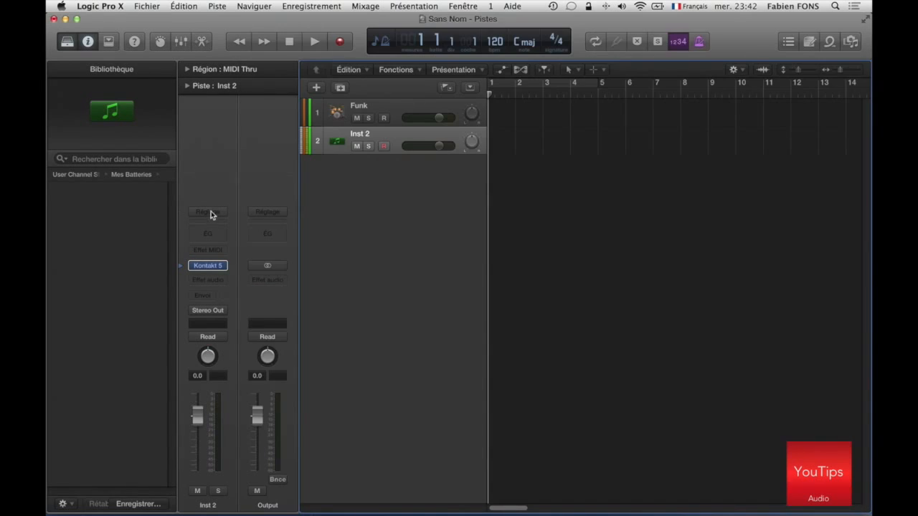
Step: Start saving the Inst 2 channel strip setting and create a folder named Mes pianos inside the Instrument folder
click(211, 213)
click(223, 283)
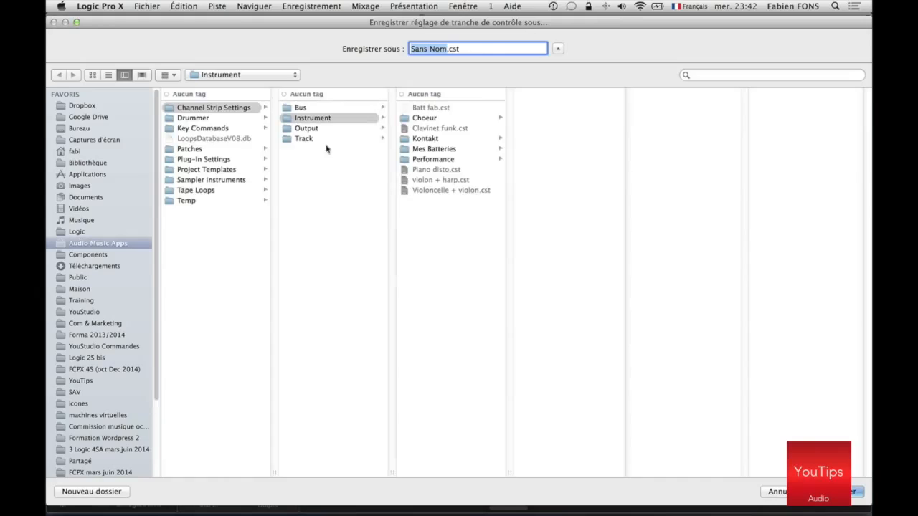
click(330, 119)
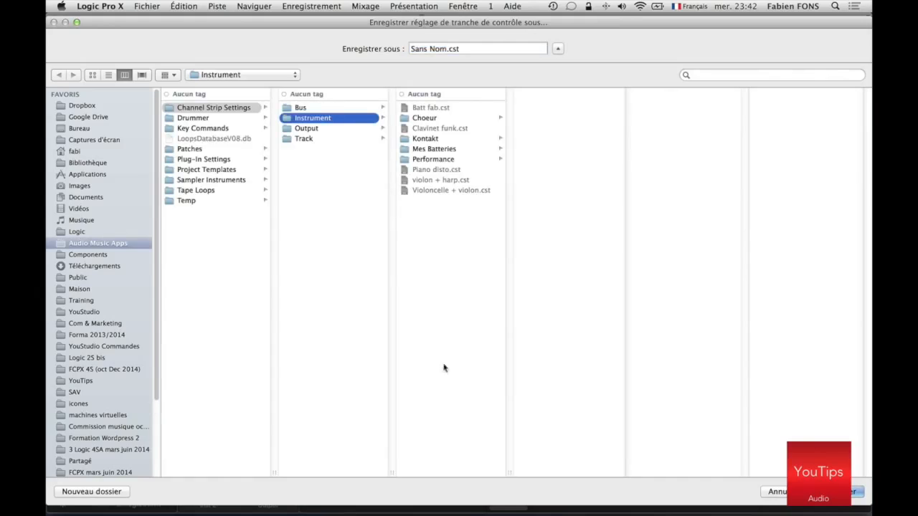
click(101, 491)
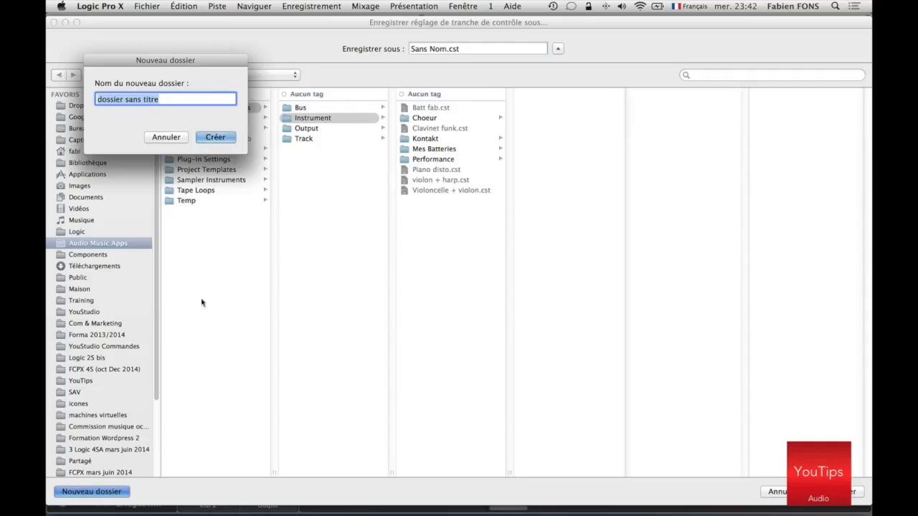
text(Mes pianos)
key(Return)
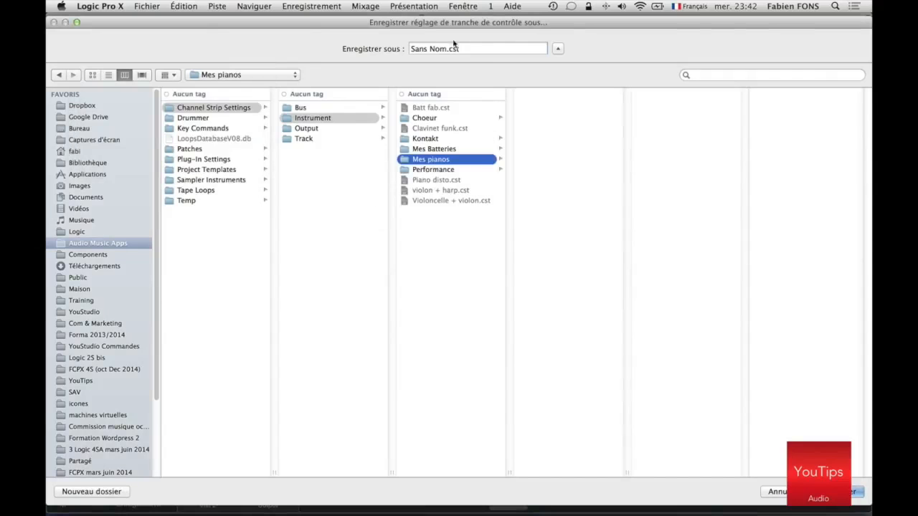
Step: Save the channel strip setting as Orgue vintage in the Mes pianos folder
drag(447, 48, 370, 49)
text(Orgue vintage)
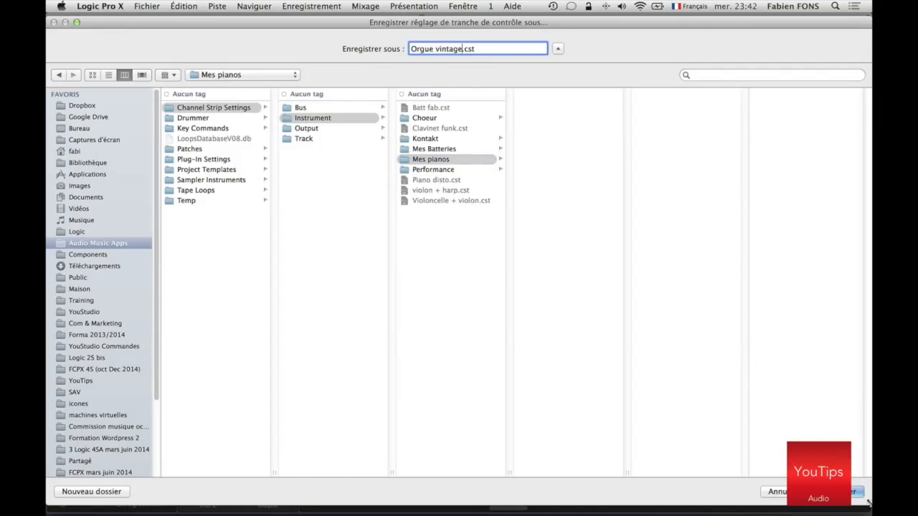
click(857, 493)
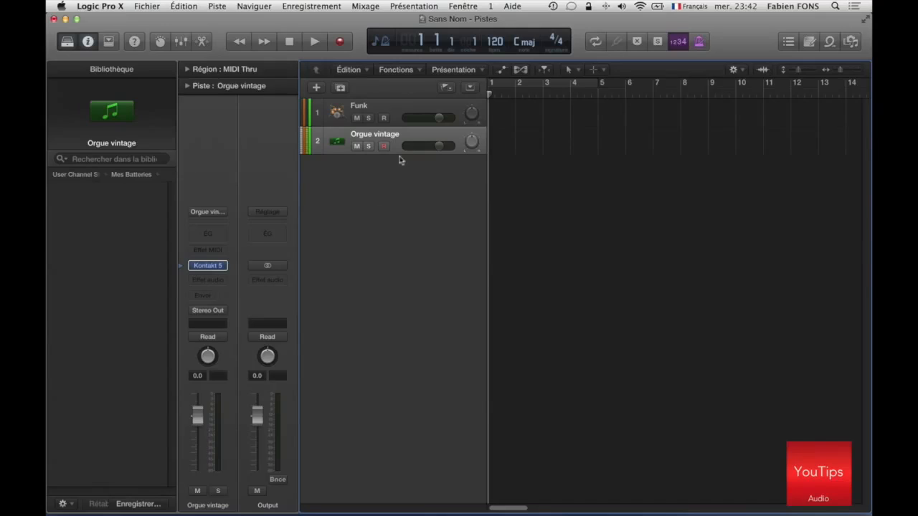
Step: Add a third software instrument track and load the Orgue vintage setting from the Mes pianos user folder onto it
double_click(398, 182)
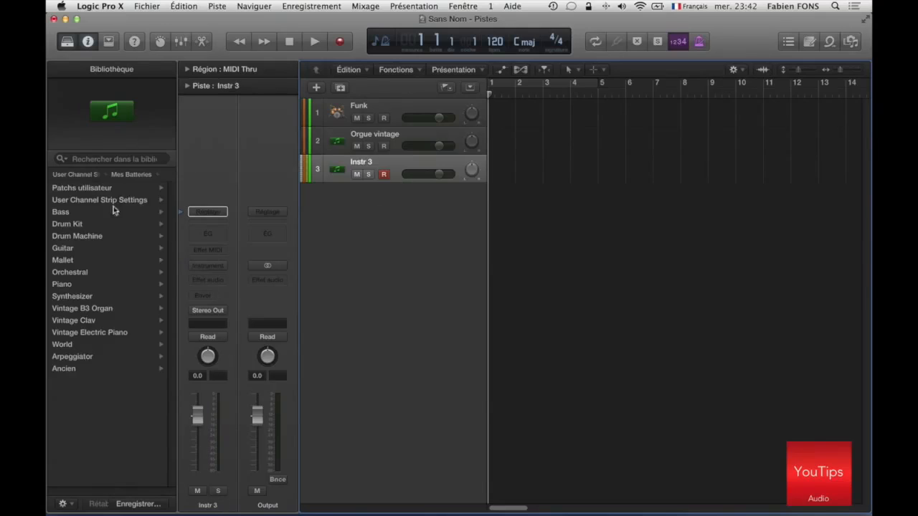
click(83, 200)
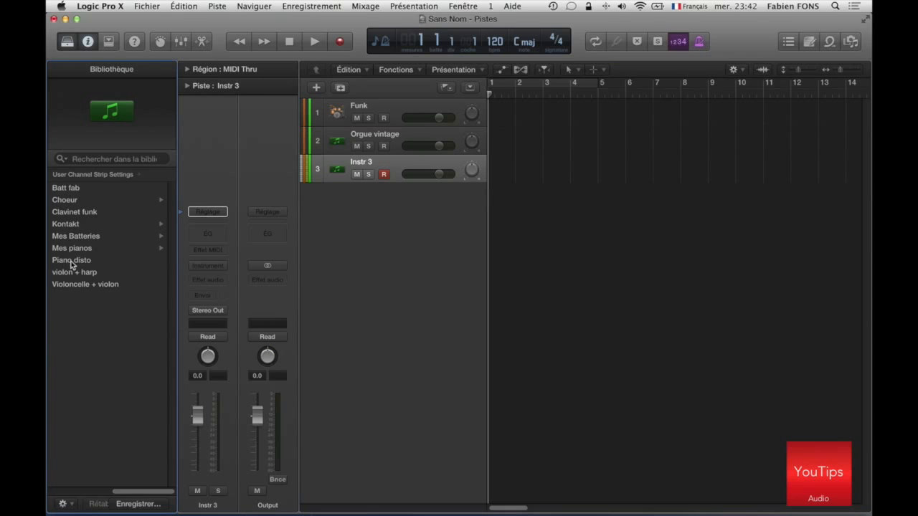
click(74, 248)
click(81, 190)
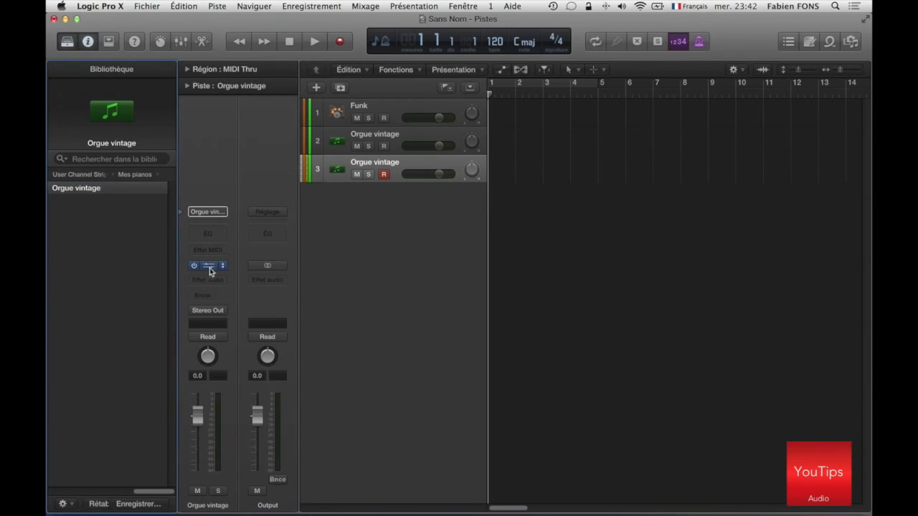
Step: Check the recalled organ in the third track's Kontakt window, close it, and review the Orgue vintage and Funk tracks' channel strips
click(208, 266)
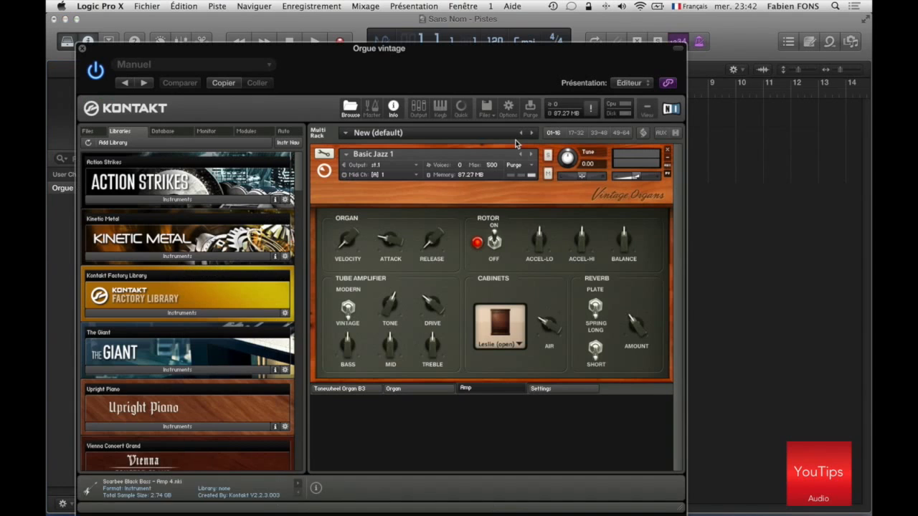
click(81, 49)
click(402, 136)
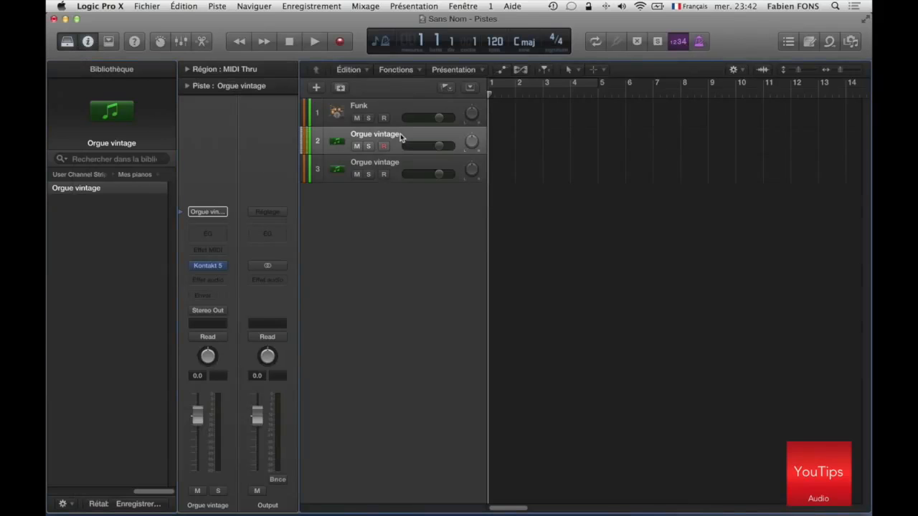
click(399, 106)
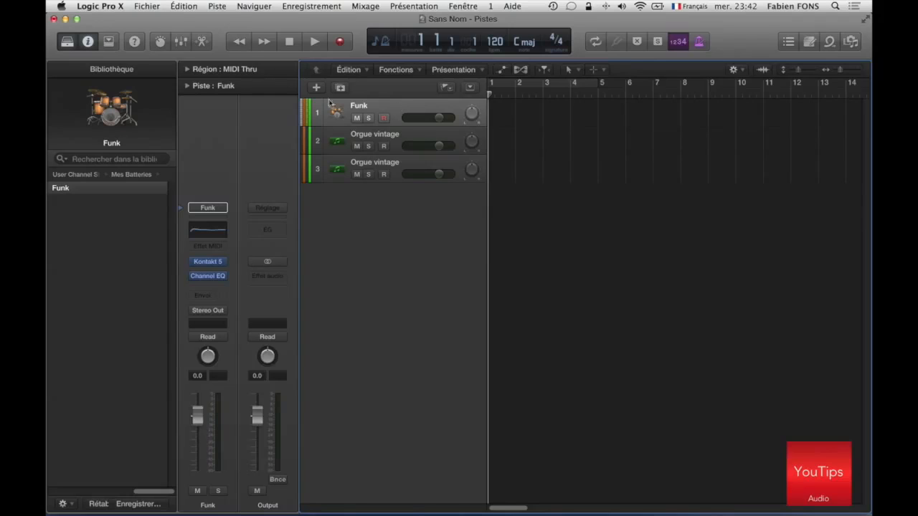
Step: Display the Library's top-level categories for the Funk track
click(66, 42)
click(67, 41)
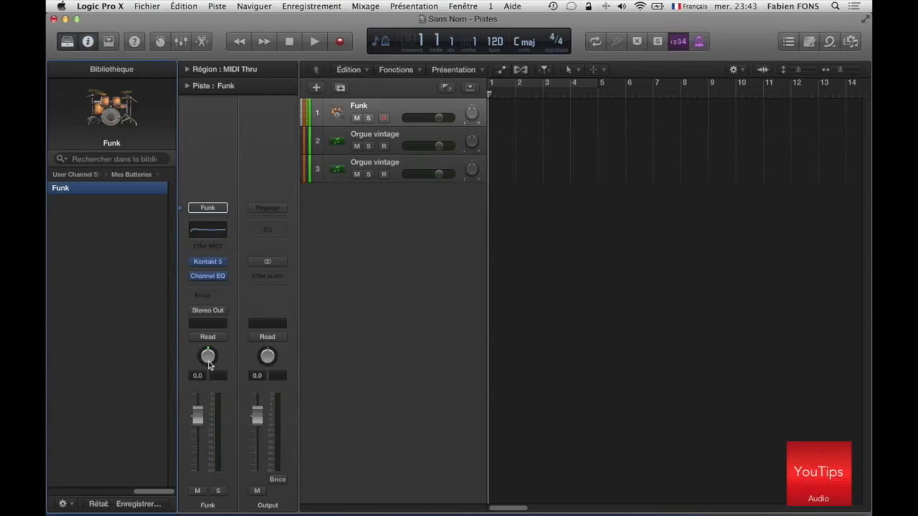
click(73, 174)
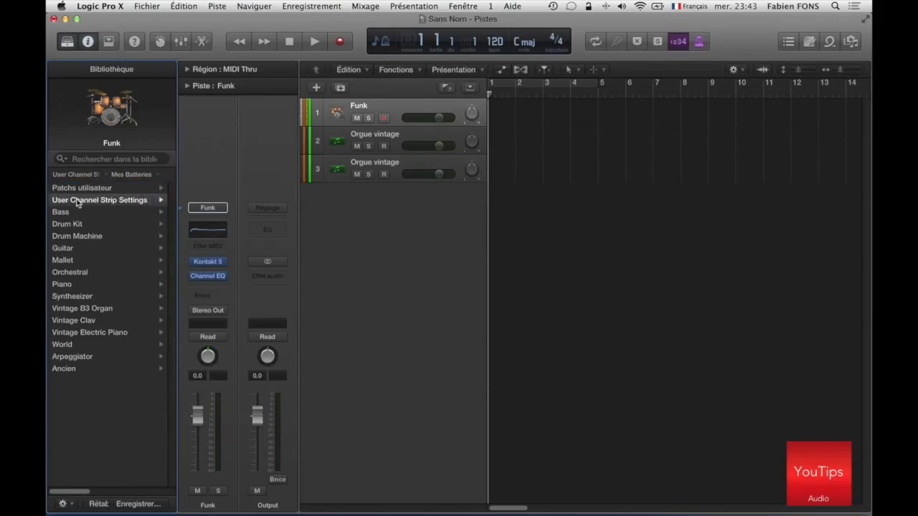
Step: Hide the Library and the Inspector, leaving only the tracks area in view
click(65, 42)
click(65, 42)
click(64, 42)
click(66, 42)
click(65, 42)
click(66, 42)
click(65, 42)
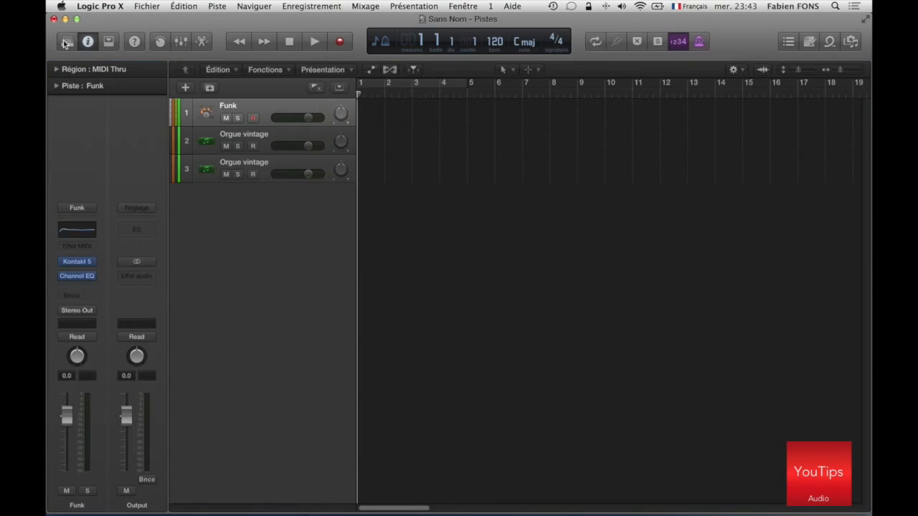
click(65, 42)
click(65, 43)
click(65, 42)
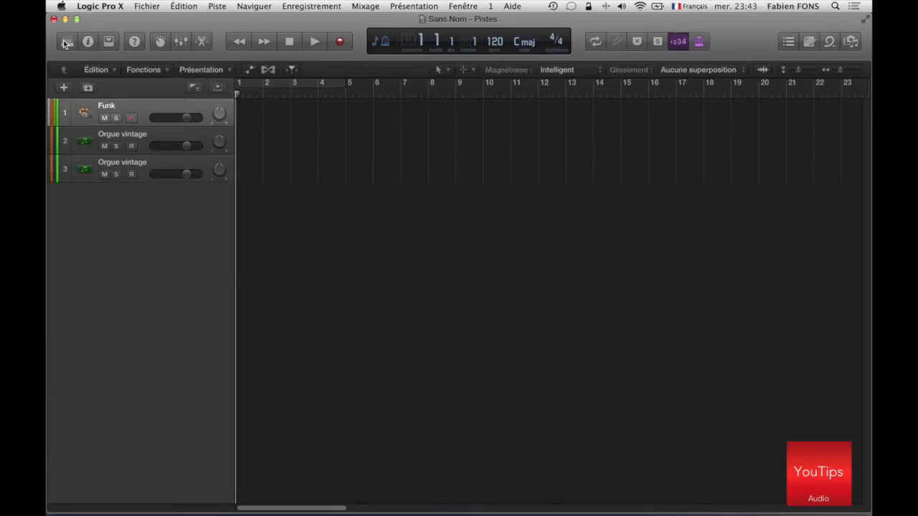